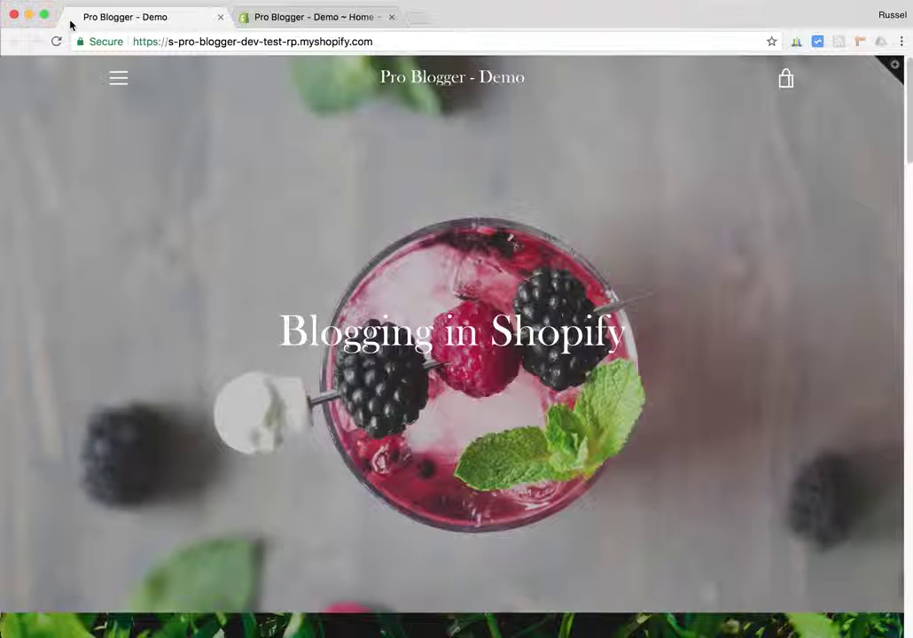
Look through the storefront home page down to the "Why Blogging is Important" section
scroll(111, 240, down, 5)
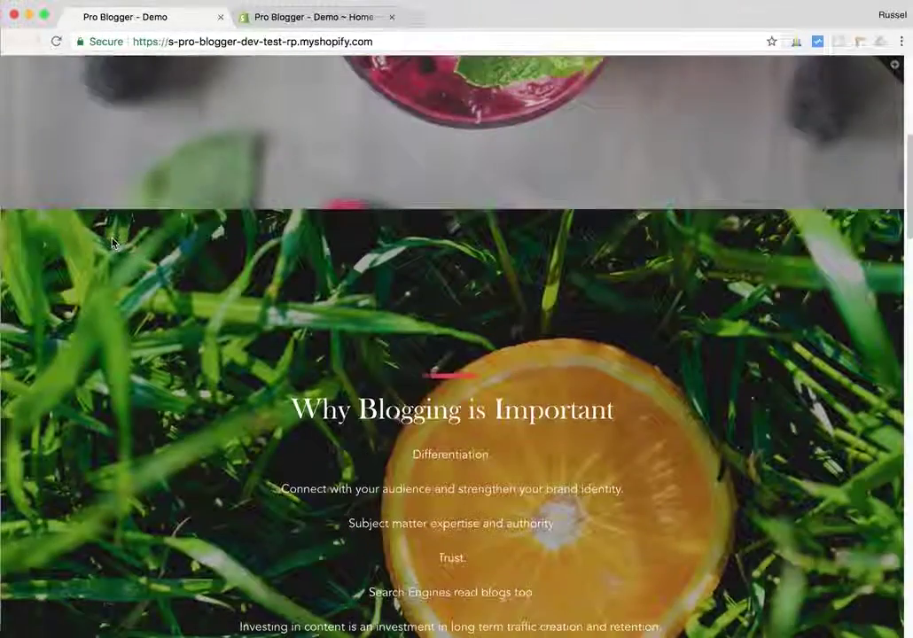
scroll(111, 240, down, 3)
scroll(112, 240, up, 1)
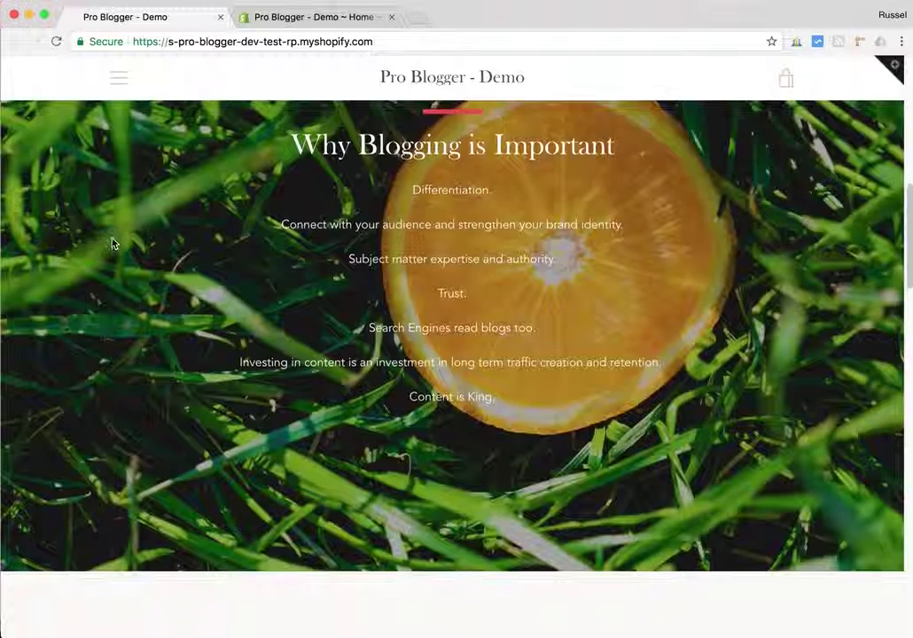
scroll(112, 243, up, 1)
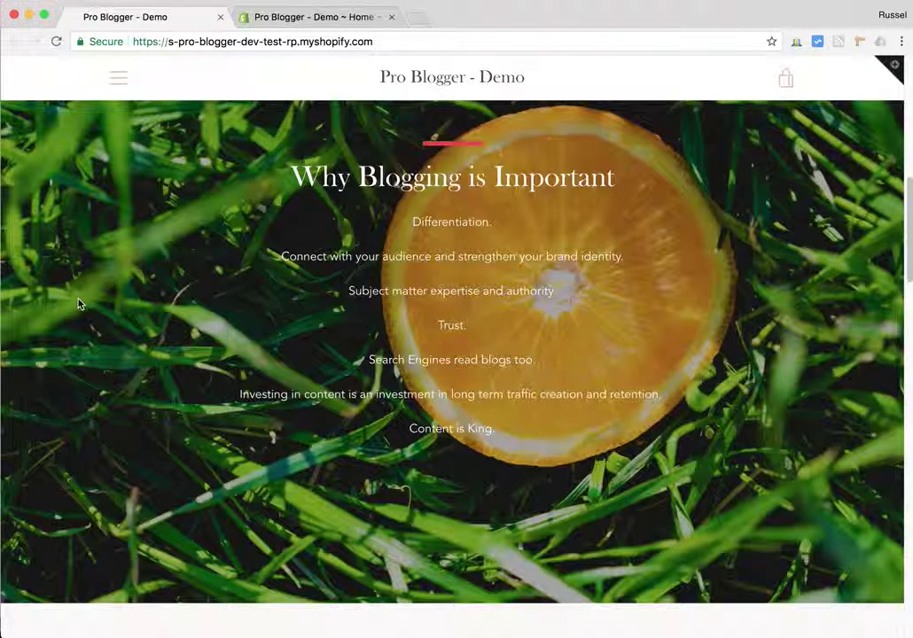
scroll(78, 306, up, 1)
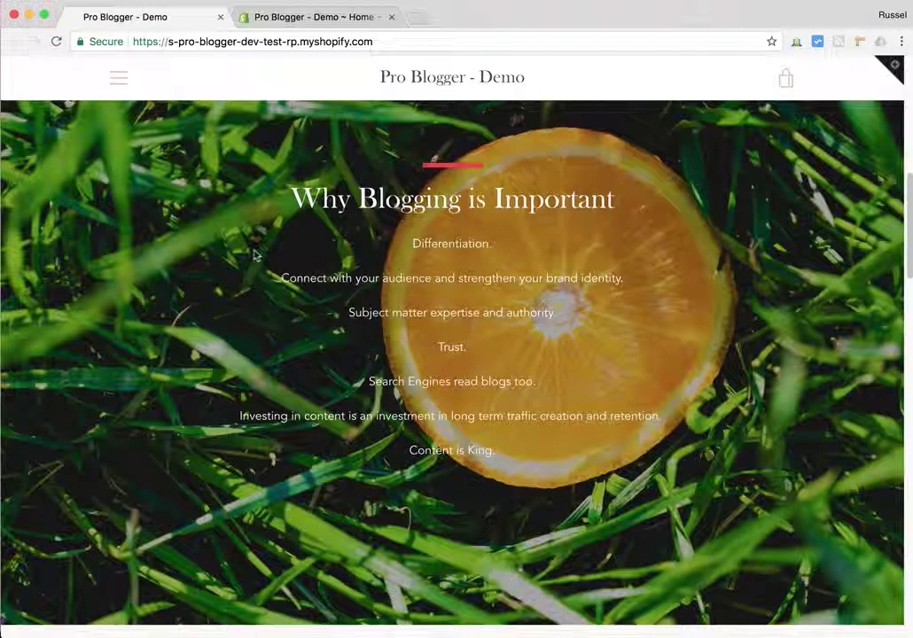
Switch to the Shopify admin and open the online store's blog posts list to look over the existing posts
click(315, 18)
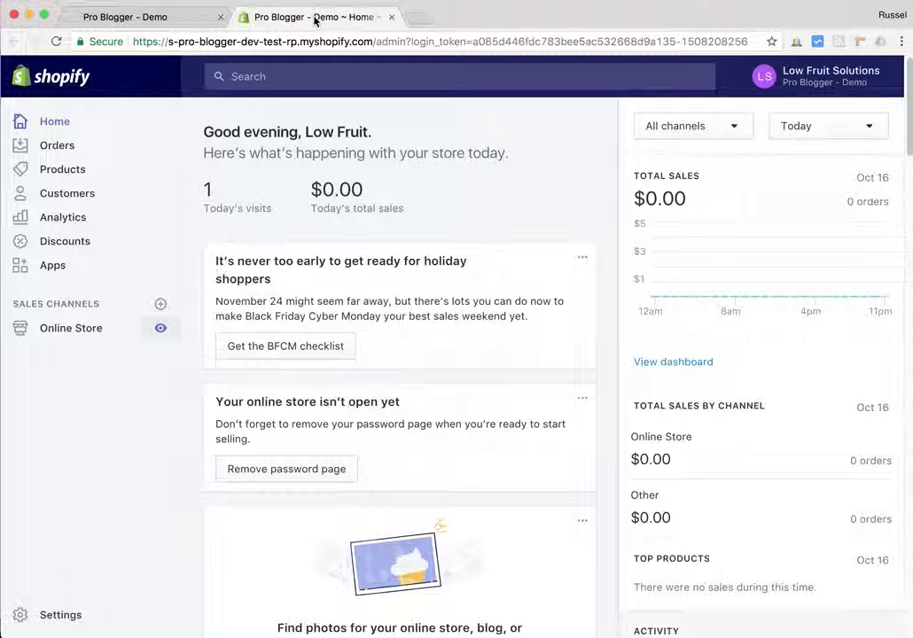
click(81, 333)
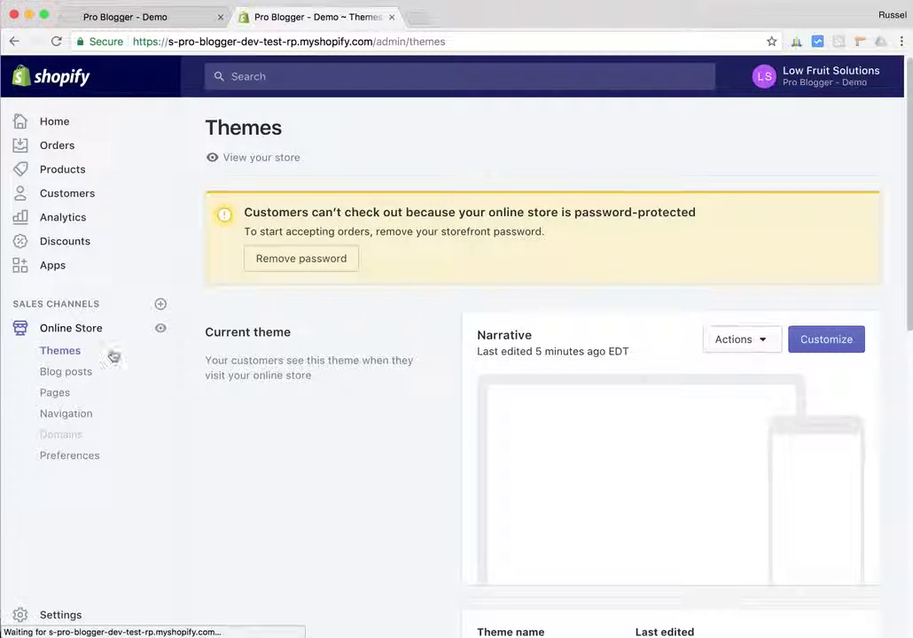
click(71, 373)
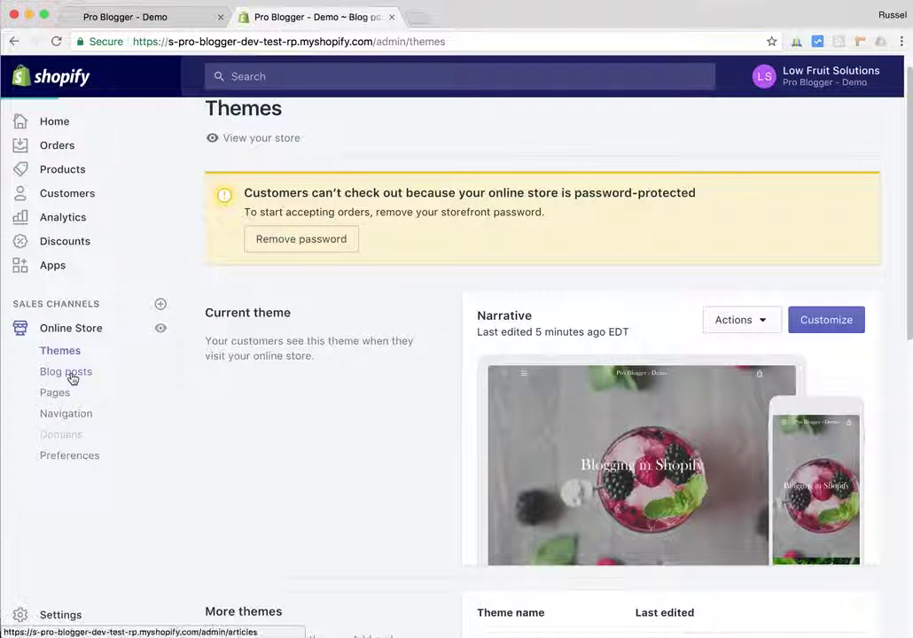
scroll(474, 308, down, 2)
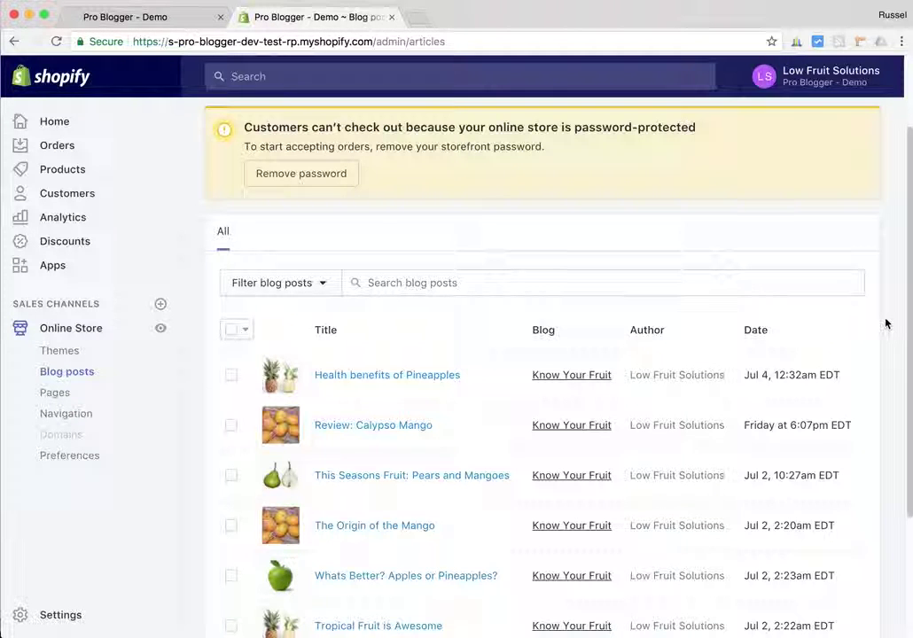
scroll(885, 323, up, 2)
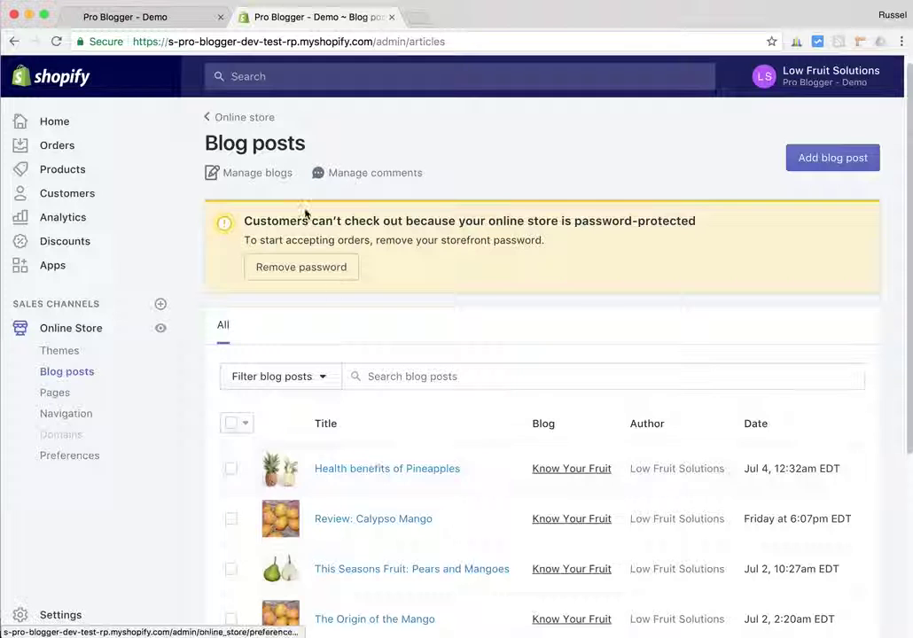
Open the "Know Your Fruit" blog for editing and place the cursor in its title
click(249, 177)
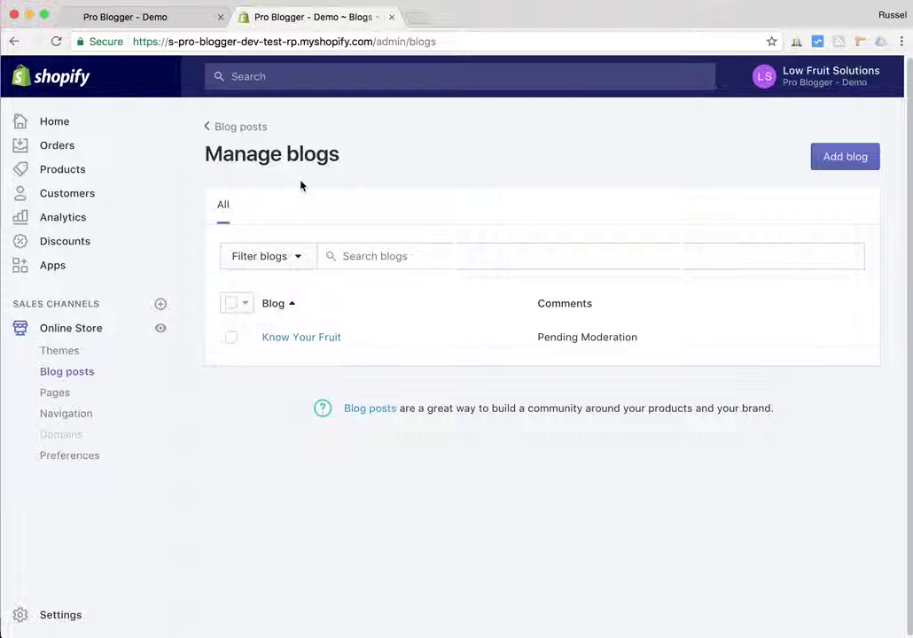
click(286, 337)
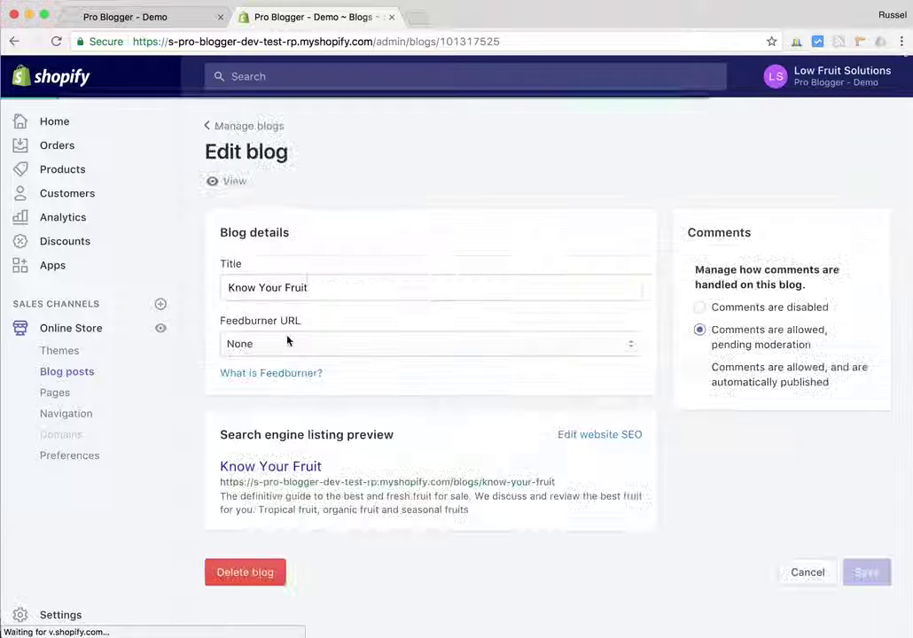
click(328, 287)
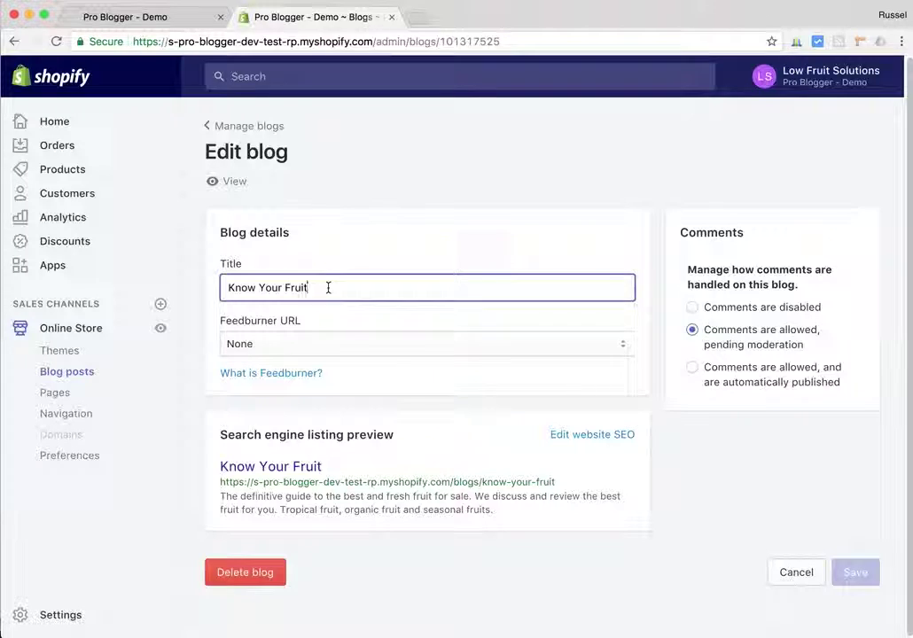
Open the "Health benefits of Pineapples" article on the storefront and highlight the blog handle "know-your-fruit" in its web address
click(165, 21)
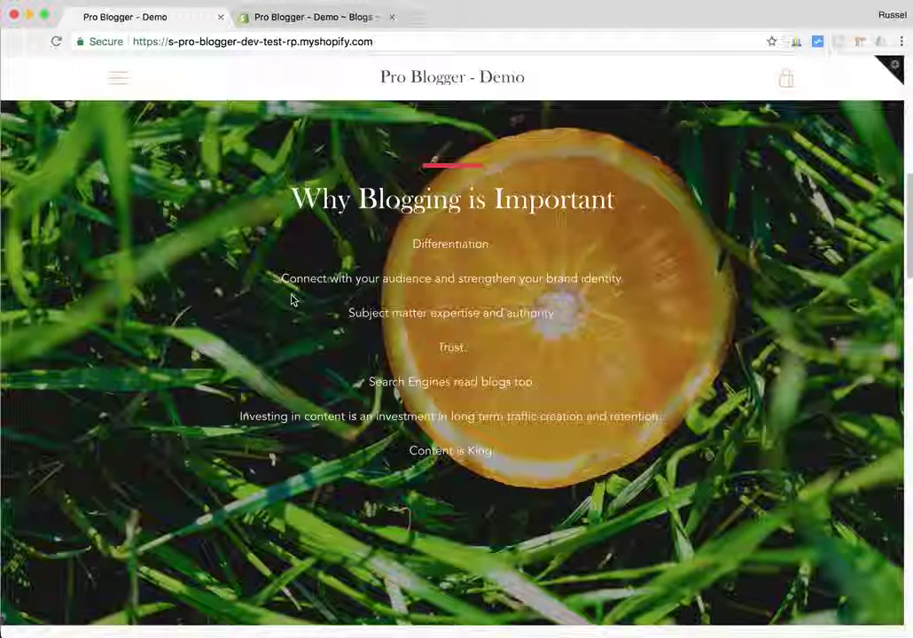
scroll(292, 308, down, 10)
scroll(292, 307, up, 1)
click(465, 403)
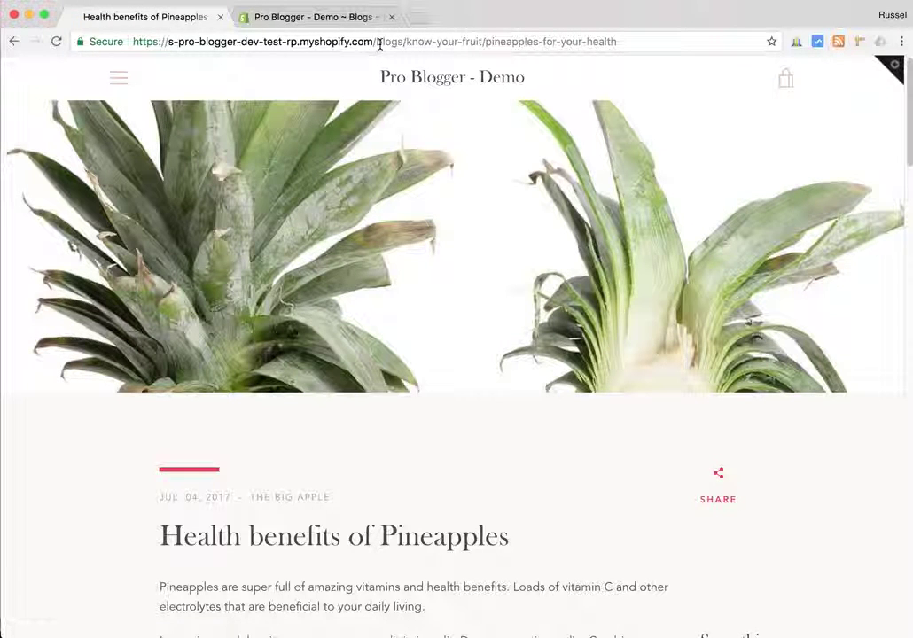
drag(374, 41, 483, 41)
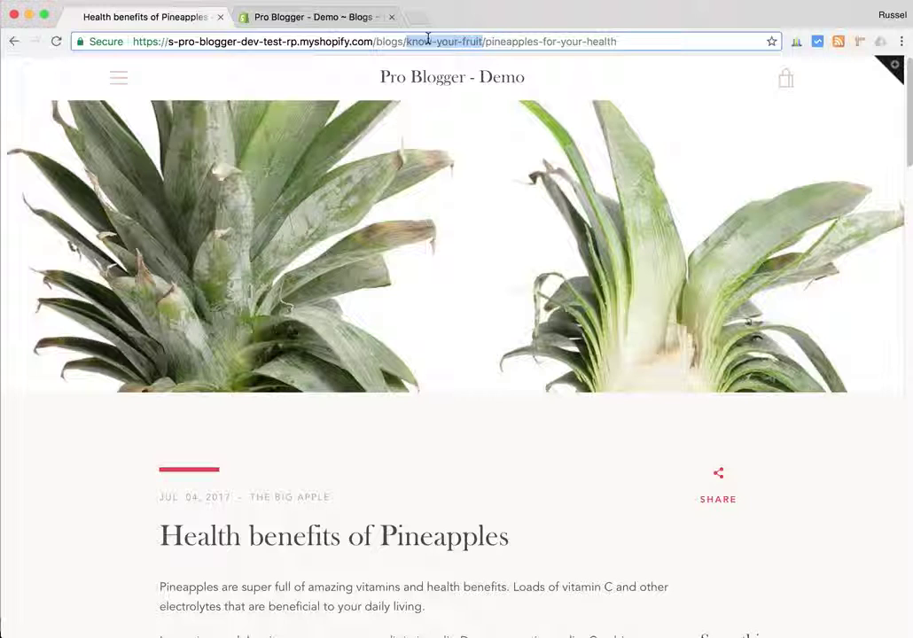
Return to the blog's admin page, show its website SEO fields, and examine the title, page title, meta description, URL handle and comment options
click(293, 20)
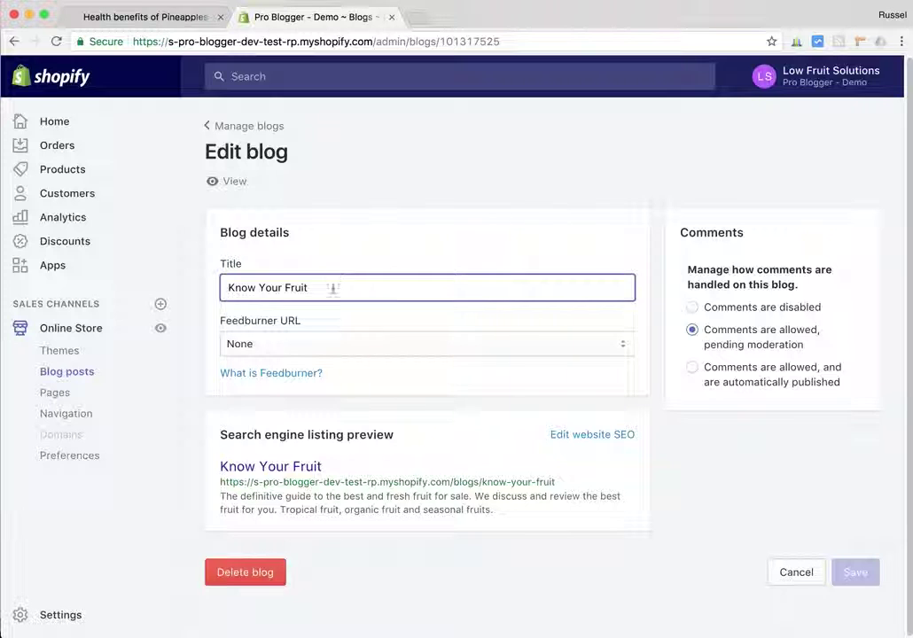
drag(335, 287, 210, 287)
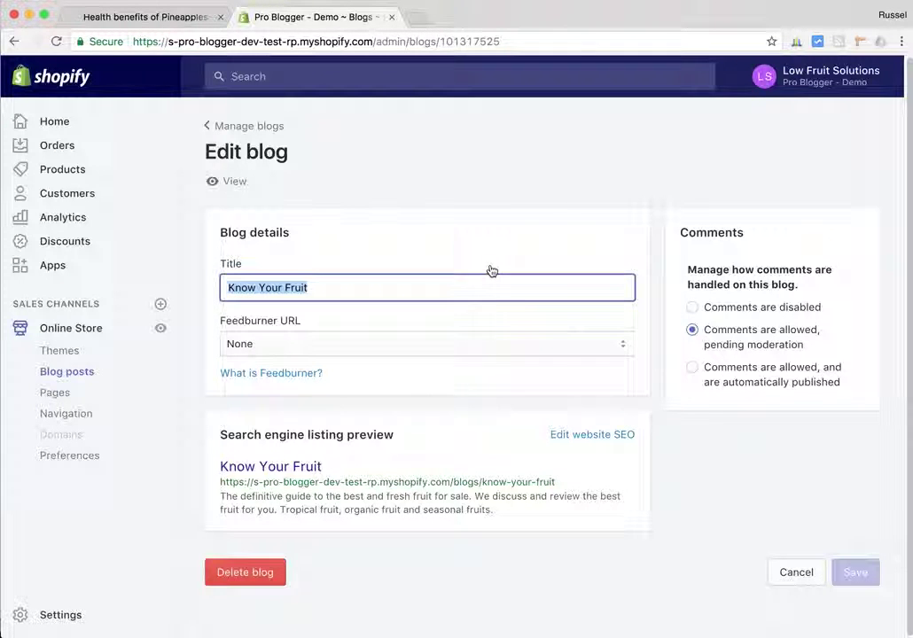
click(608, 438)
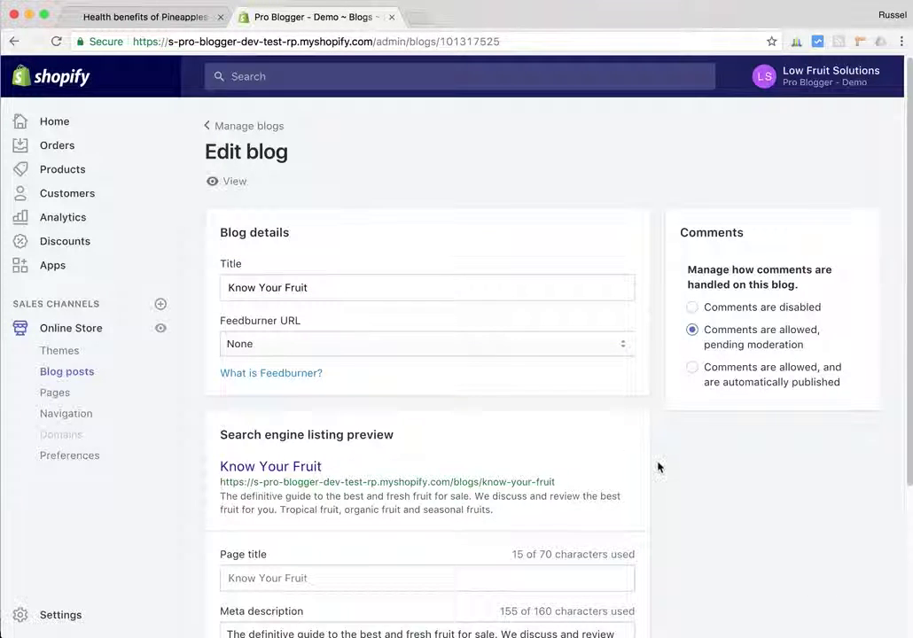
scroll(655, 466, down, 5)
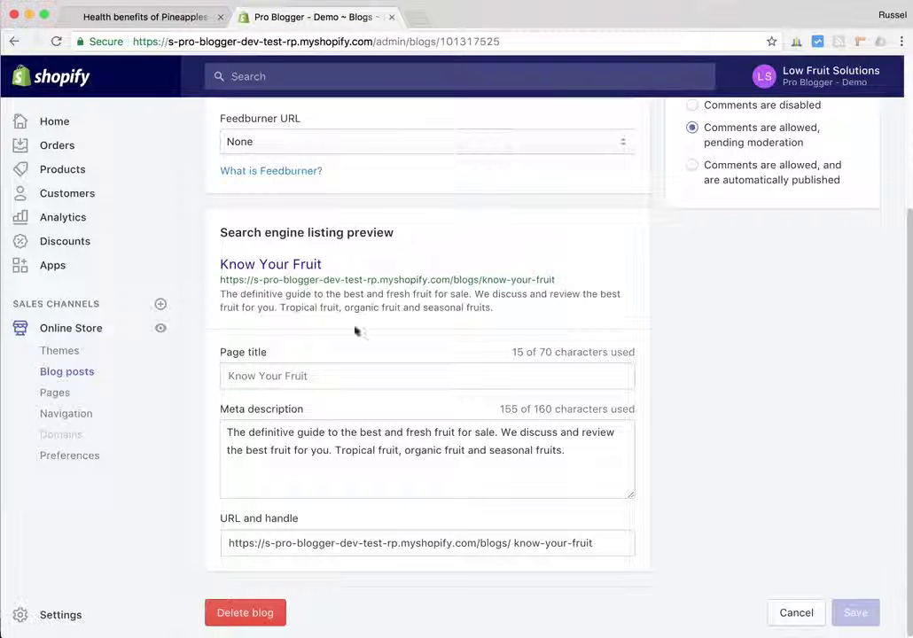
click(341, 376)
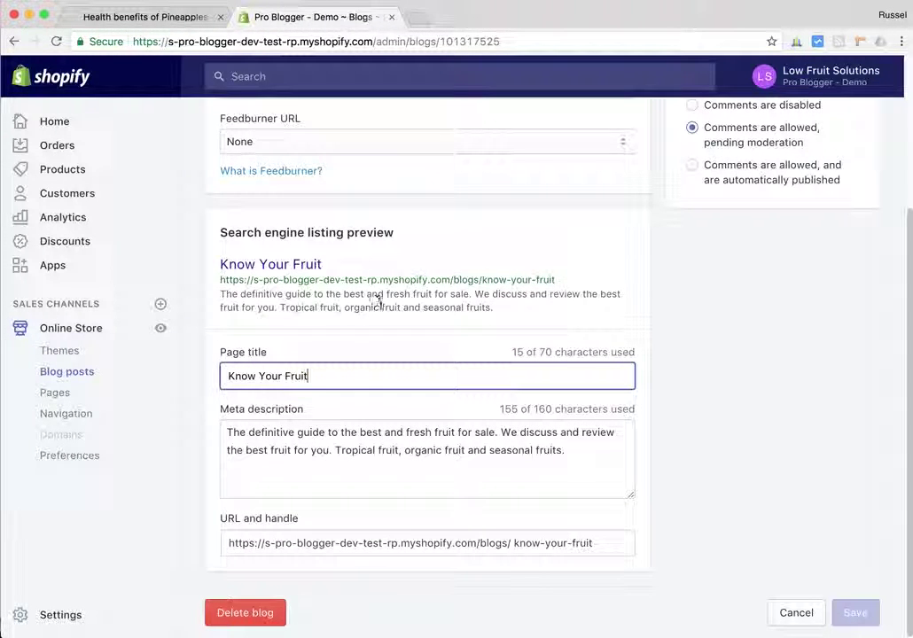
drag(583, 448, 194, 434)
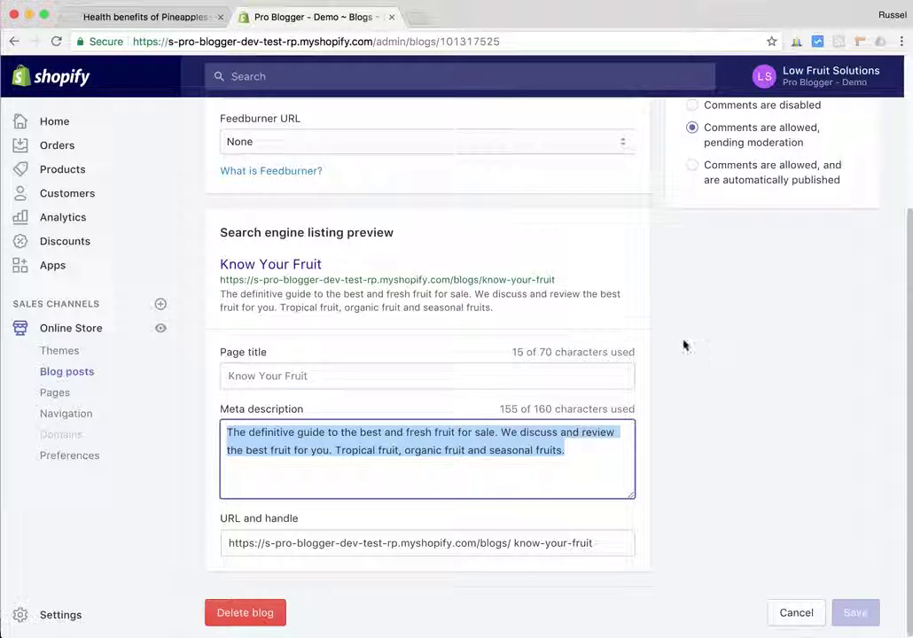
click(470, 438)
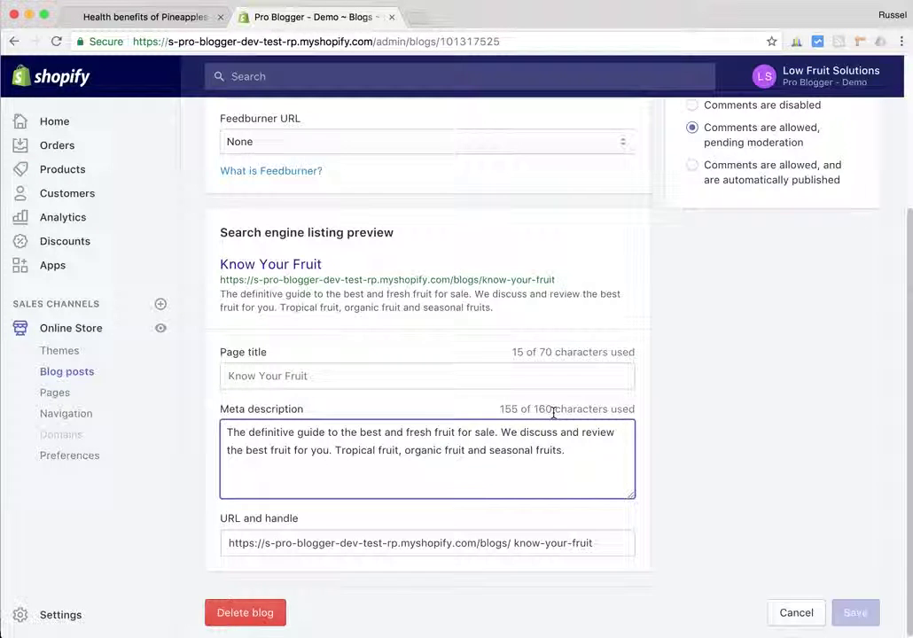
scroll(652, 414, up, 2)
scroll(652, 414, up, 5)
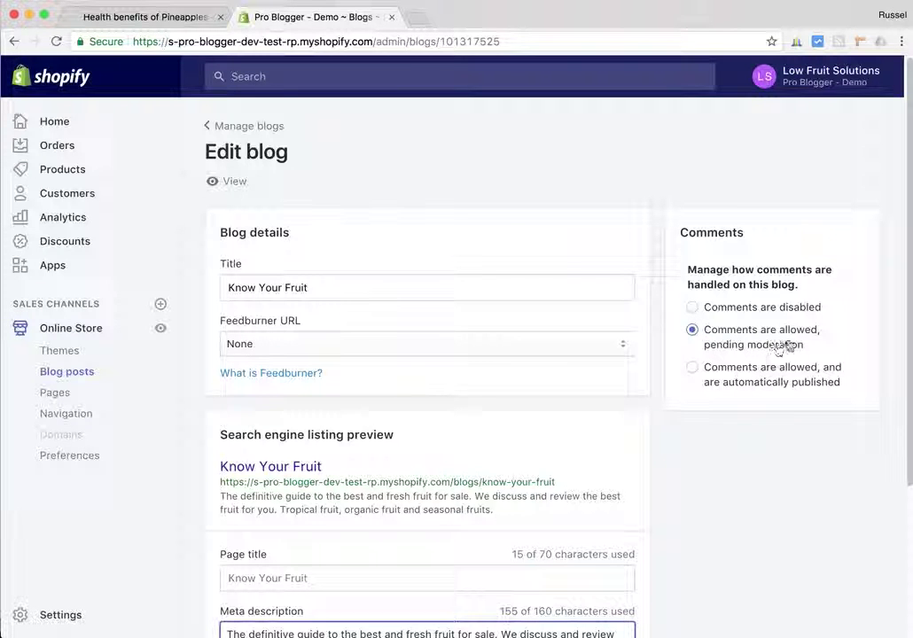
Go back to the blog posts list and open the "Health benefits of Pineapples" post for editing
click(254, 130)
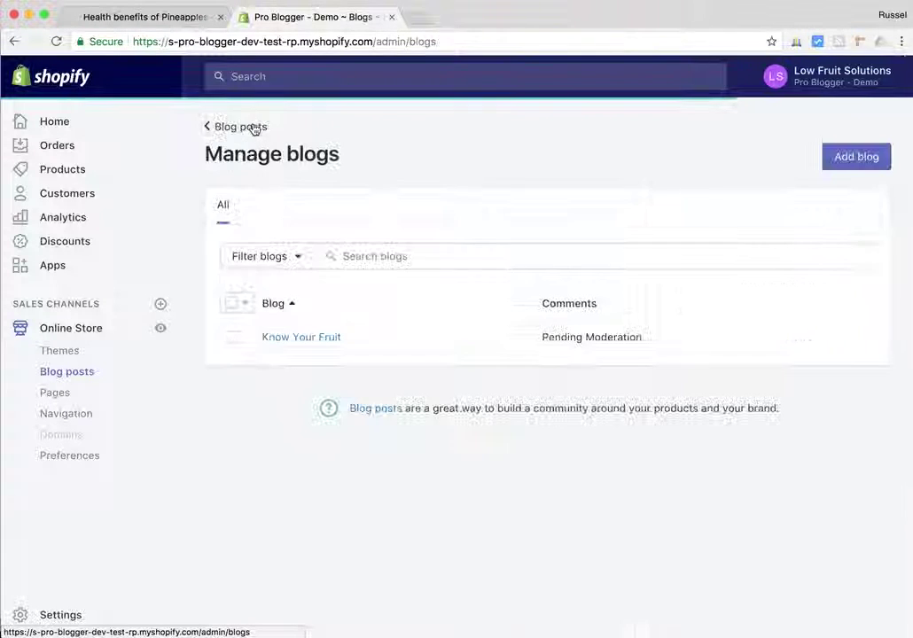
click(300, 344)
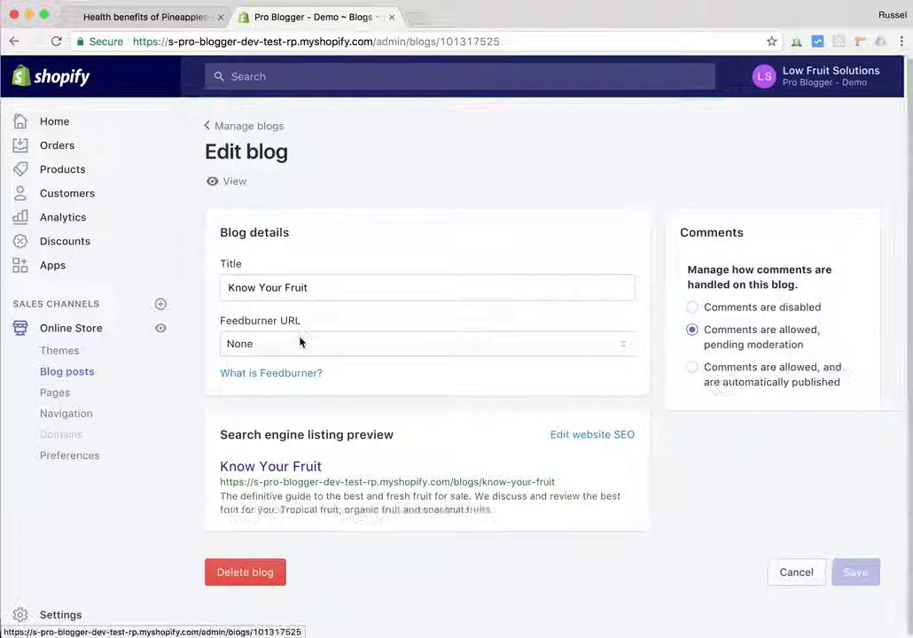
click(226, 129)
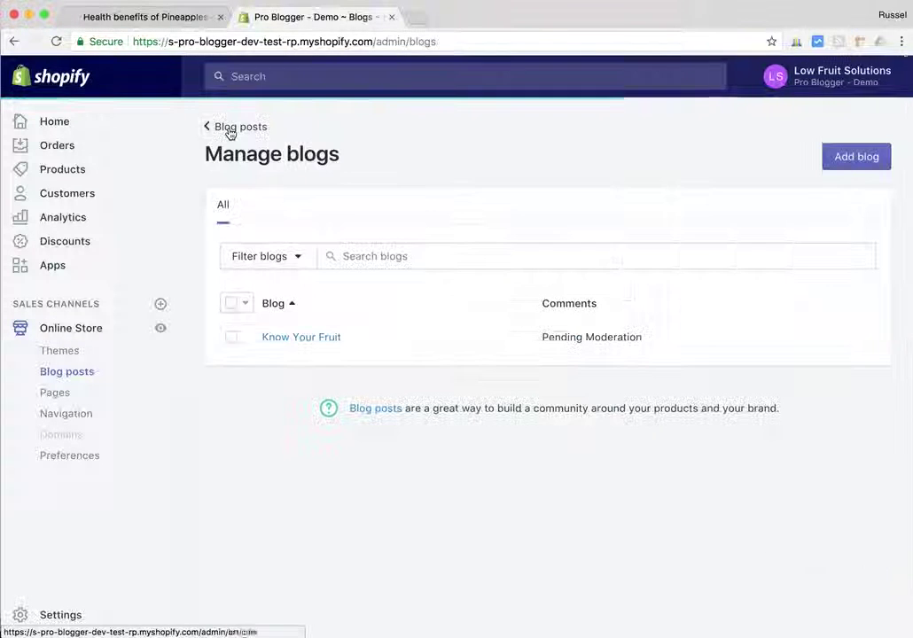
click(227, 128)
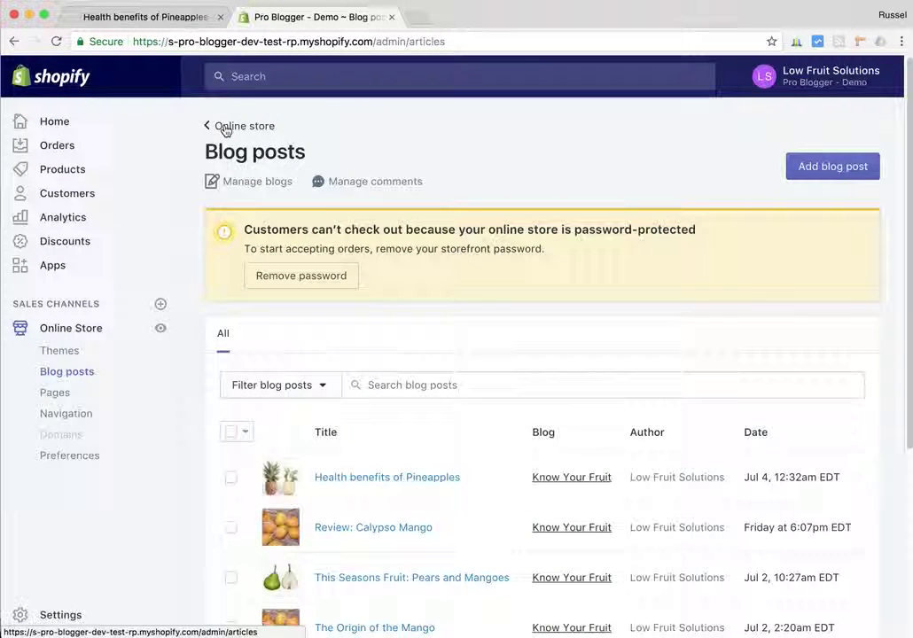
scroll(427, 365, down, 3)
click(383, 372)
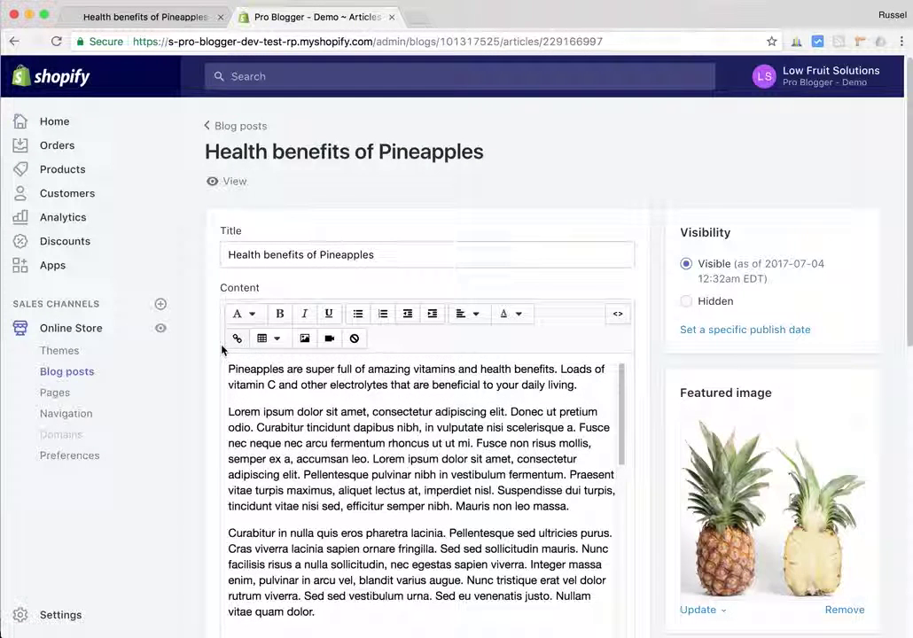
Examine the pineapple post's title, body content, visibility settings and featured image
scroll(209, 342, down, 1)
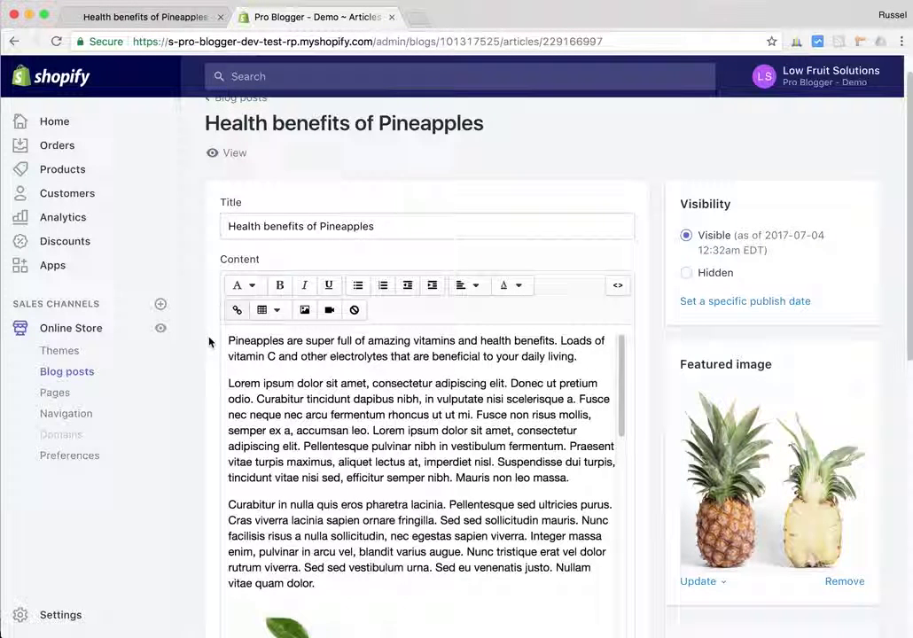
click(399, 227)
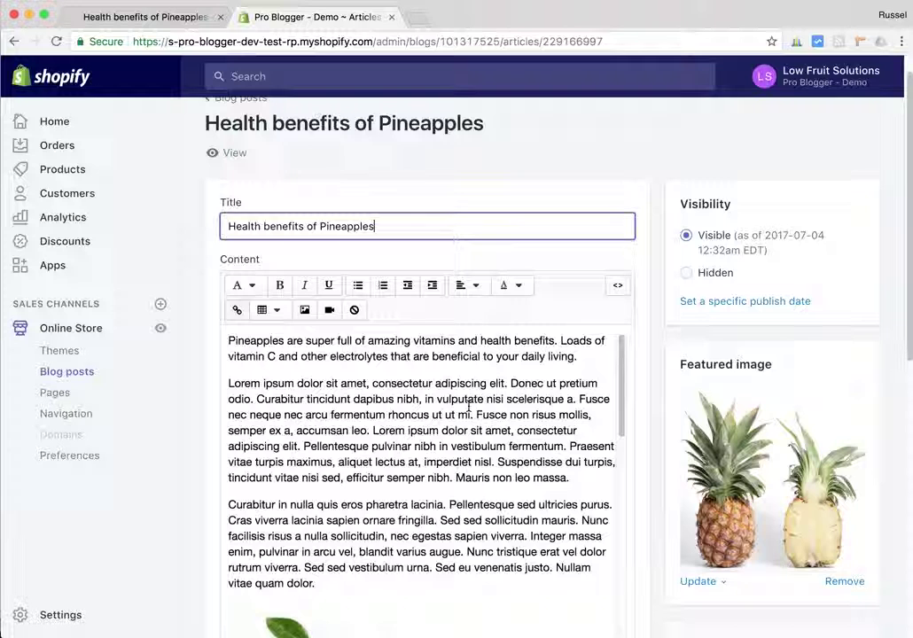
scroll(469, 406, down, 1)
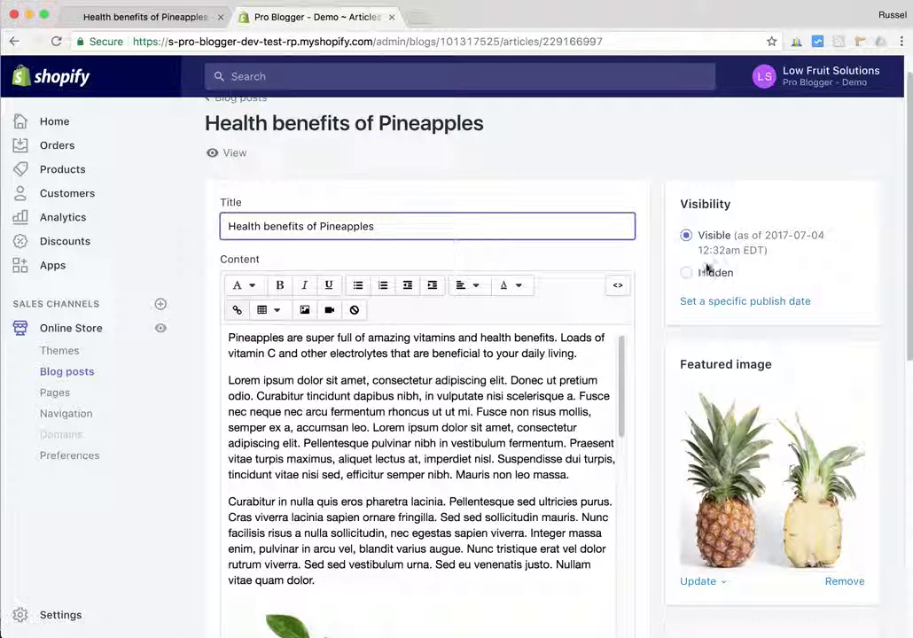
scroll(407, 376, down, 3)
scroll(406, 375, down, 3)
scroll(412, 363, up, 10)
scroll(315, 397, down, 3)
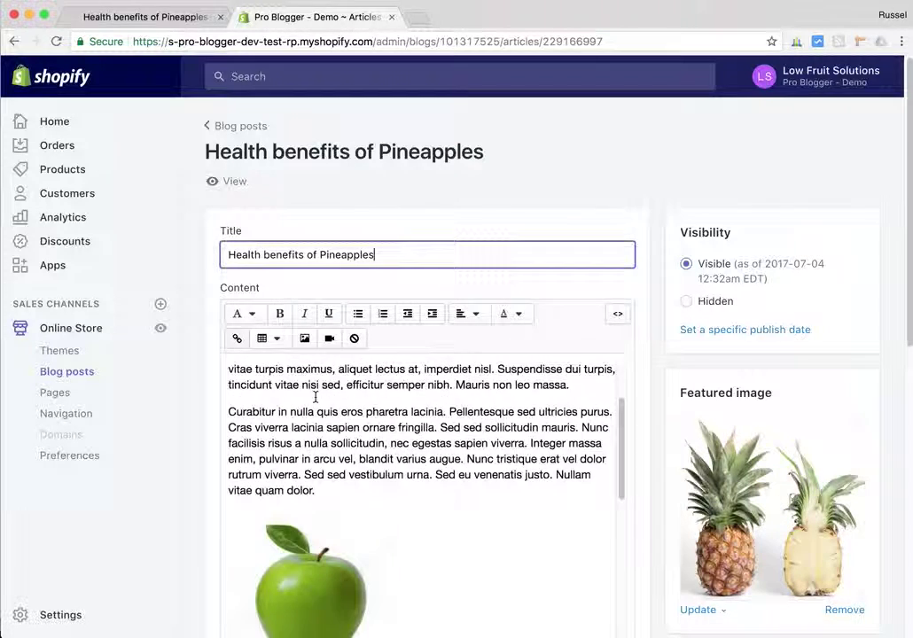
Open the image settings for the green apple in the post content and review the size options, keeping Large (480x480)
scroll(315, 397, down, 4)
click(312, 414)
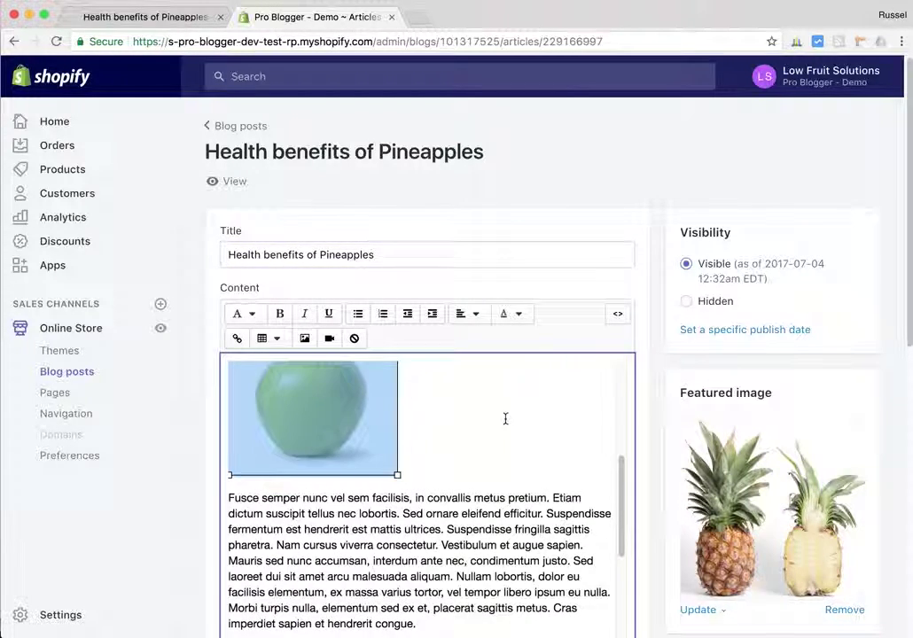
scroll(649, 412, down, 1)
scroll(500, 396, up, 1)
click(305, 338)
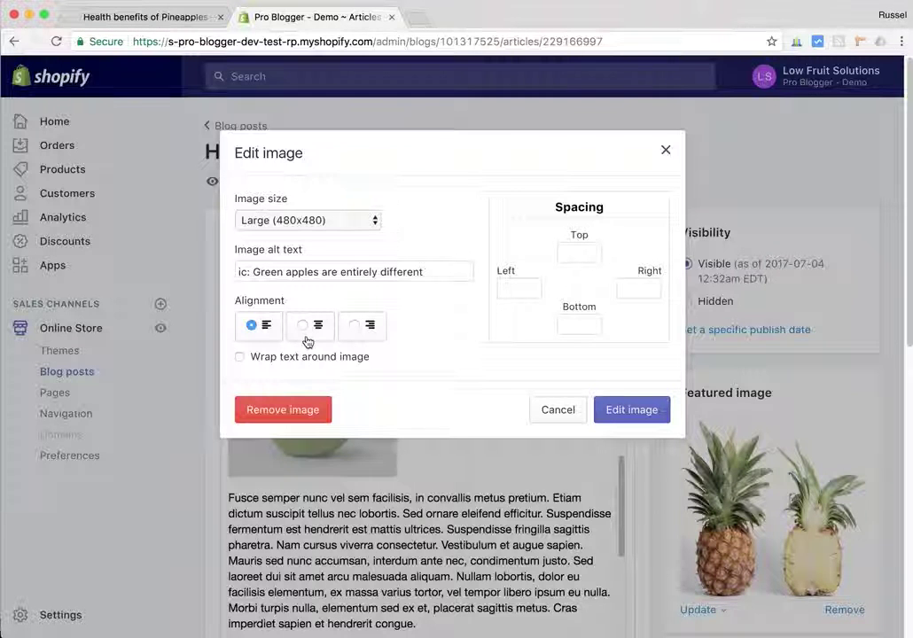
click(372, 219)
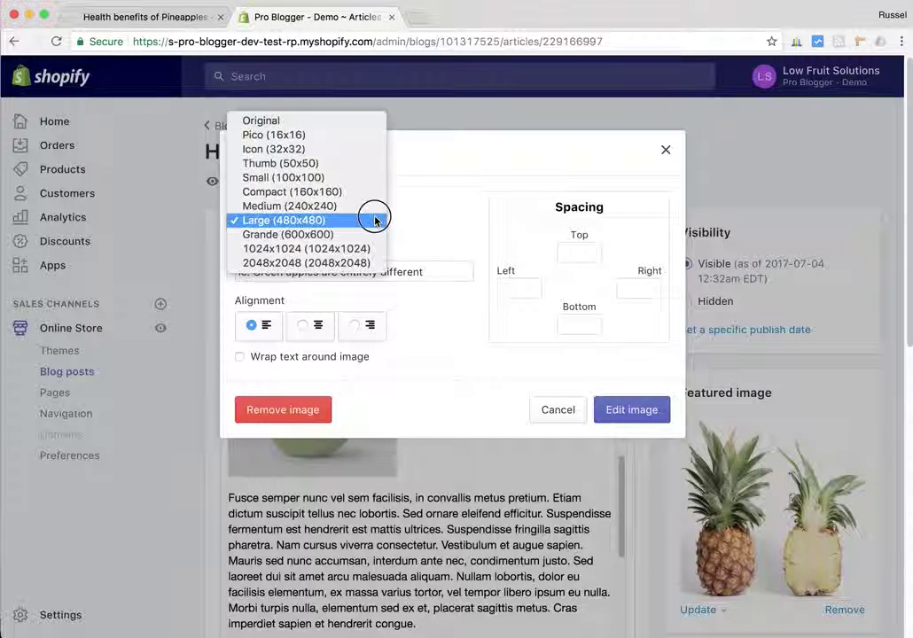
click(376, 219)
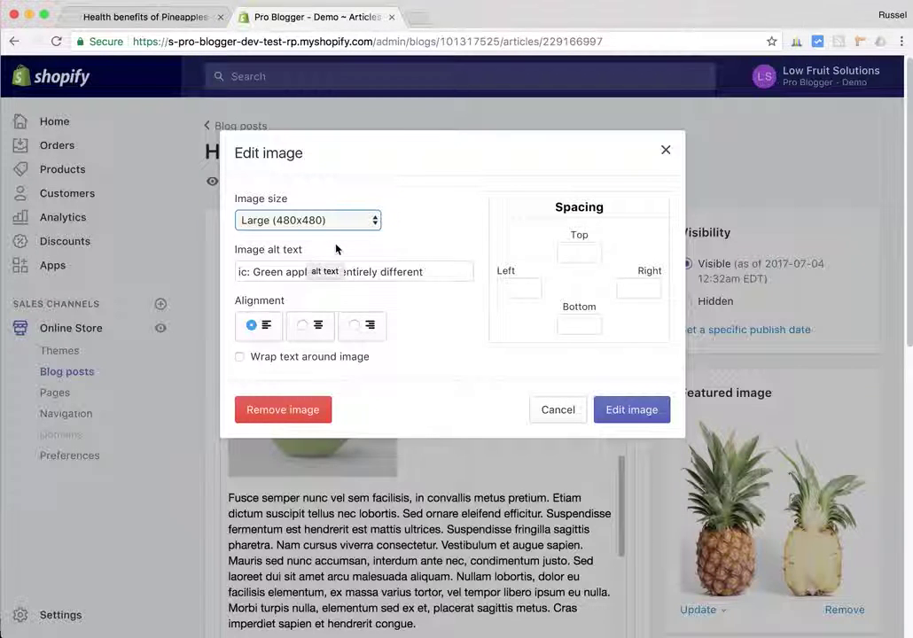
Examine the green apple image's alt text and its "ic:" prefix, and close the image settings without changing anything
click(244, 273)
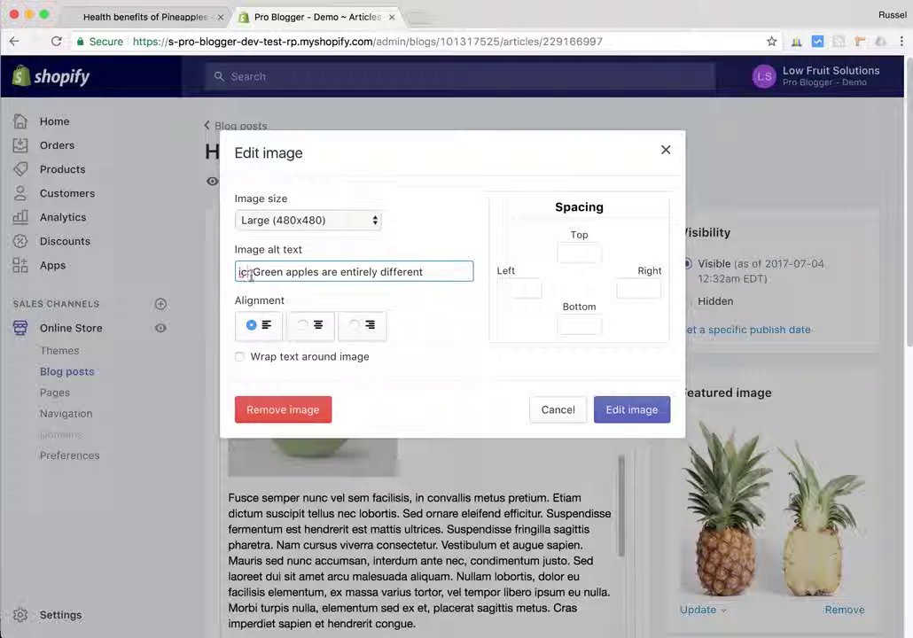
click(254, 273)
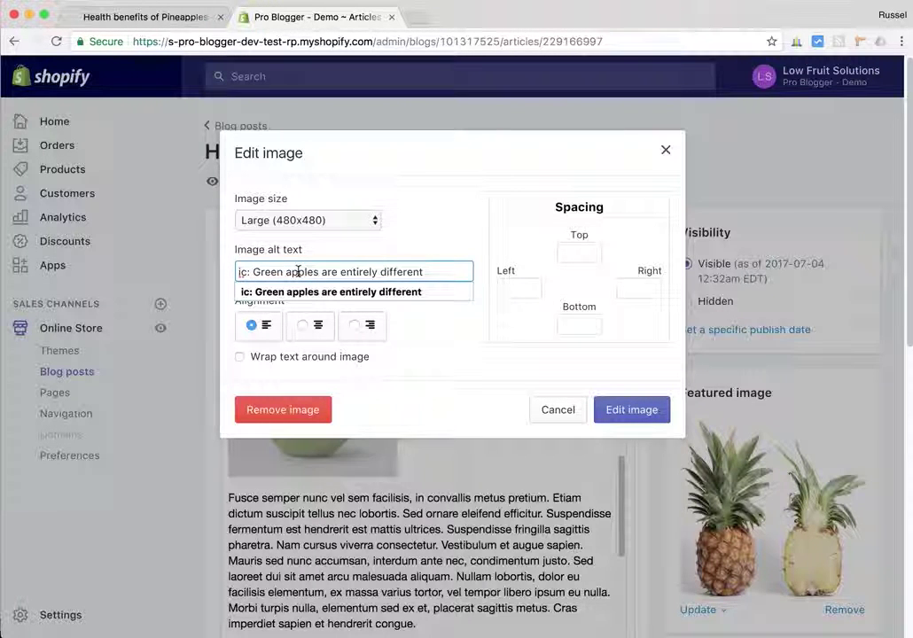
key(Right)
key(Right)
key(Right)
key(Right)
click(428, 239)
click(429, 272)
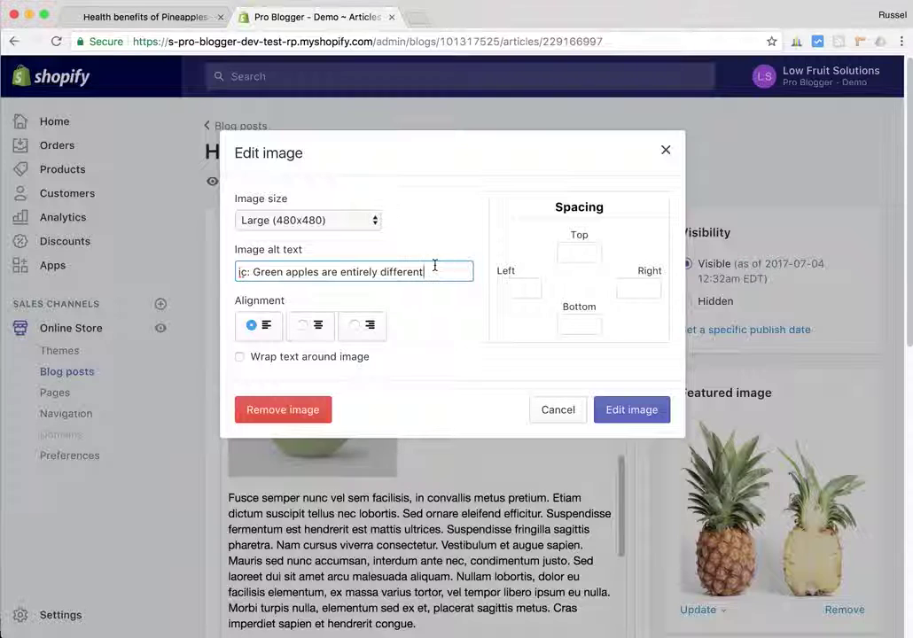
click(555, 410)
View the pineapple image in the post content, and check the featured image's alt text without editing it
scroll(552, 409, down, 1)
scroll(553, 409, up, 2)
scroll(656, 419, down, 1)
scroll(656, 419, down, 3)
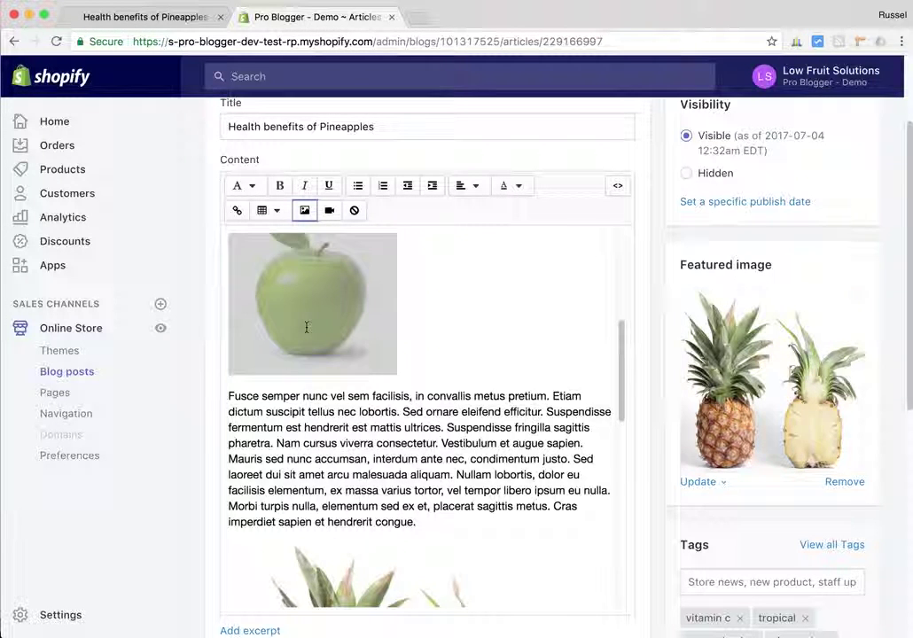
scroll(477, 390, down, 5)
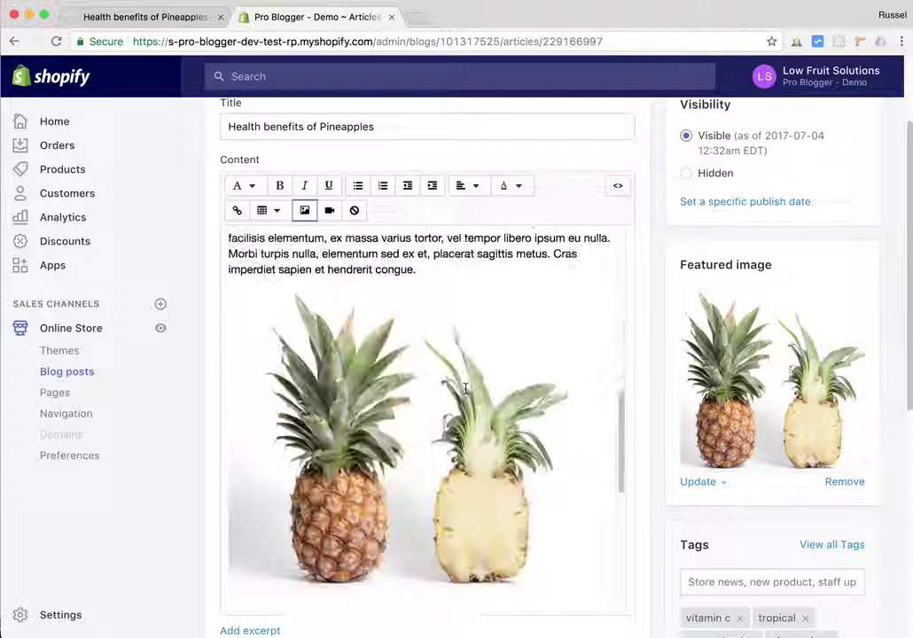
scroll(424, 369, down, 1)
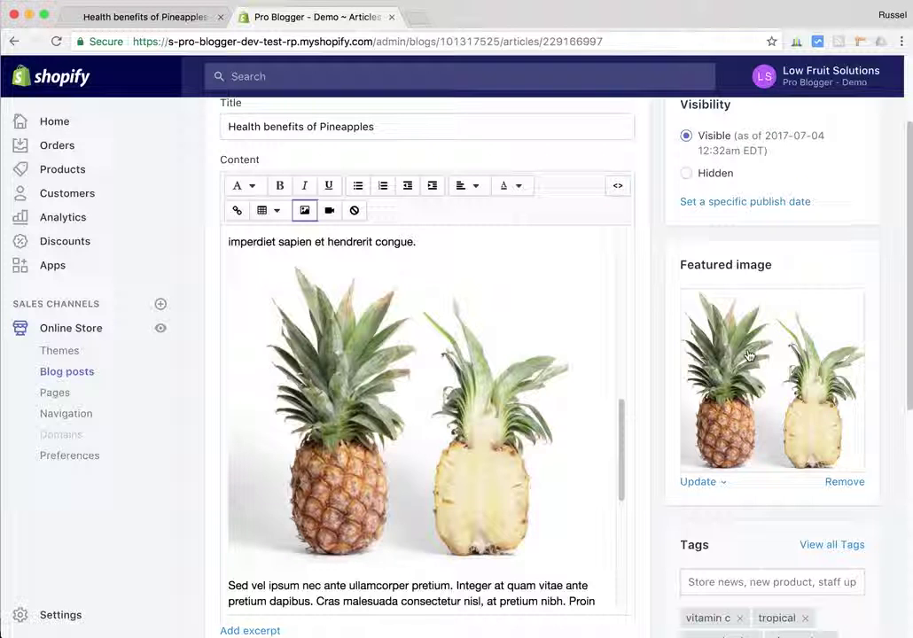
click(722, 480)
click(689, 540)
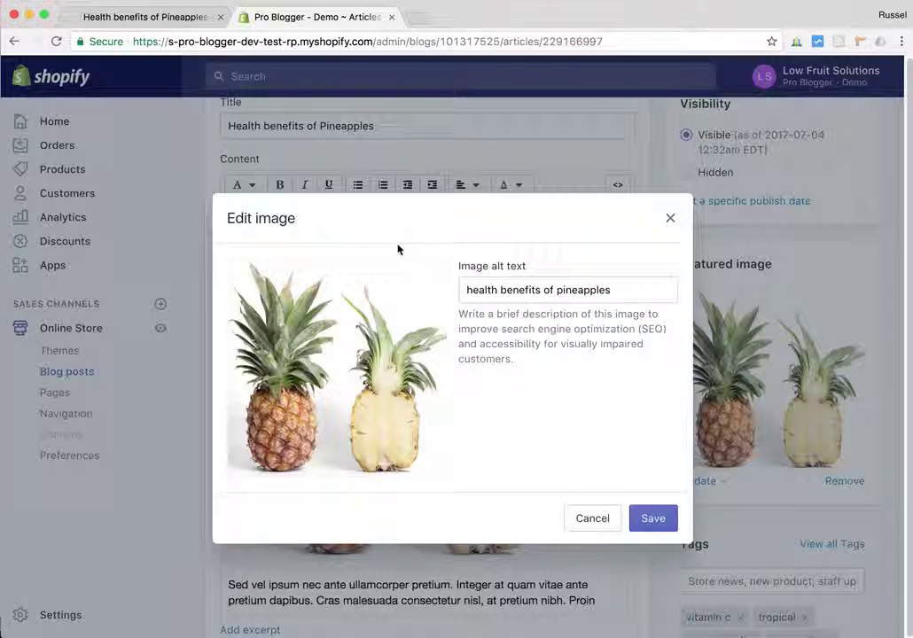
click(625, 291)
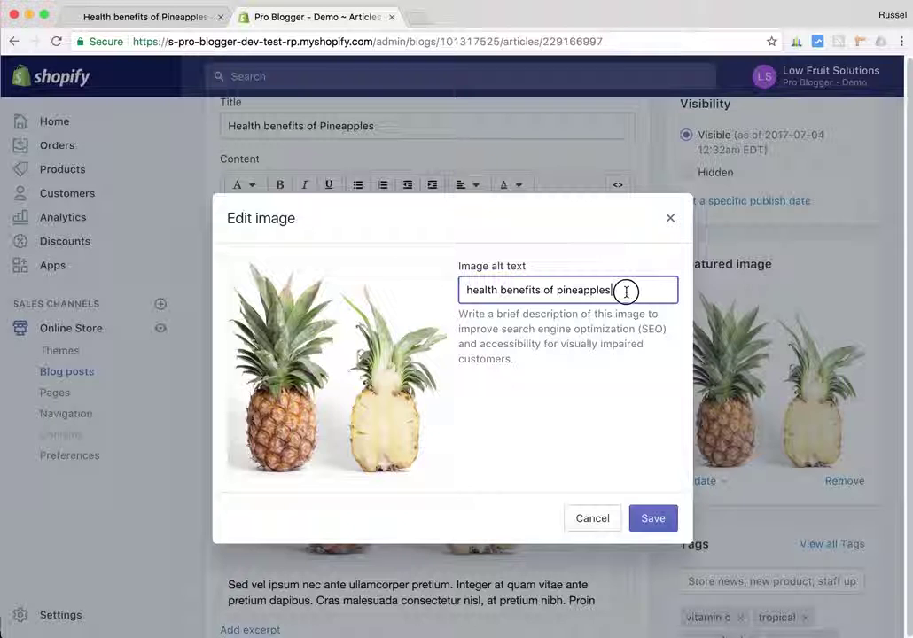
click(671, 219)
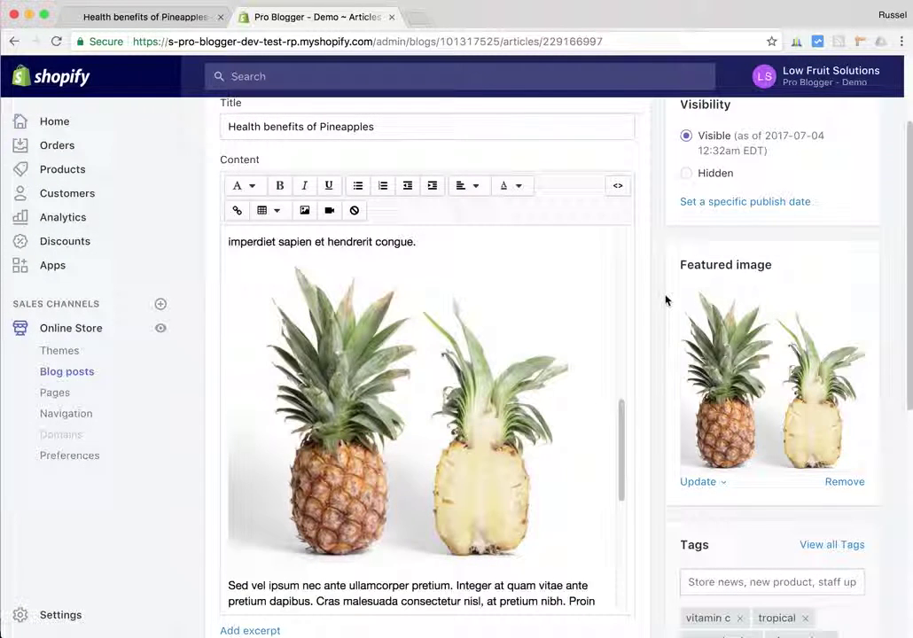
Examine the post's author, blog assignment and tags, including the field for adding tags
scroll(663, 310, down, 2)
scroll(660, 327, down, 2)
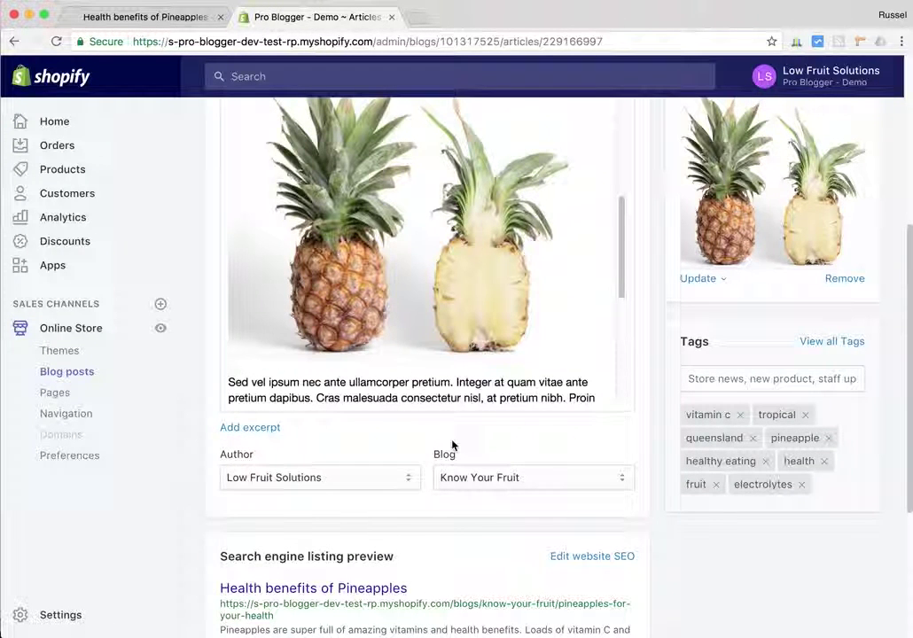
scroll(485, 426, down, 3)
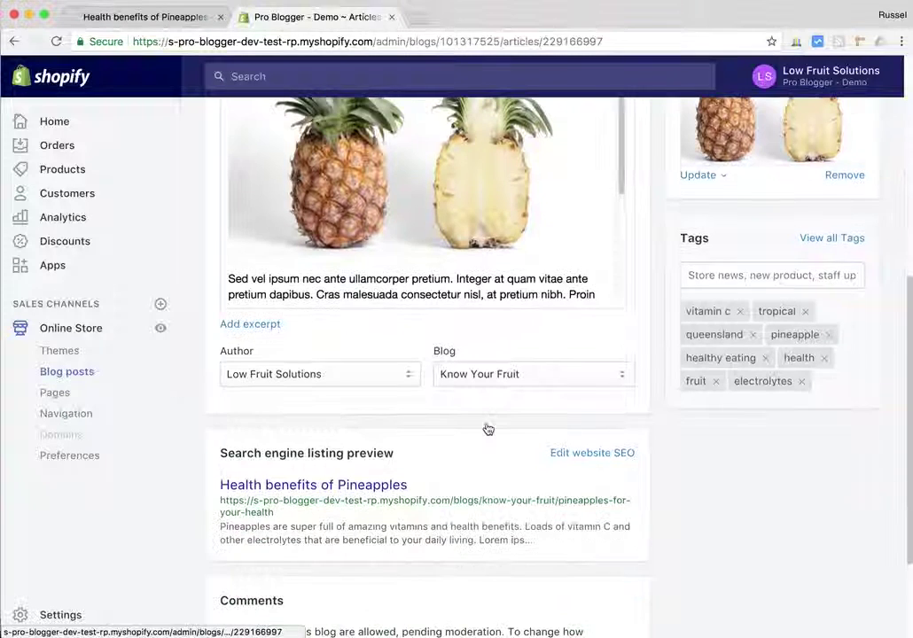
scroll(486, 426, up, 3)
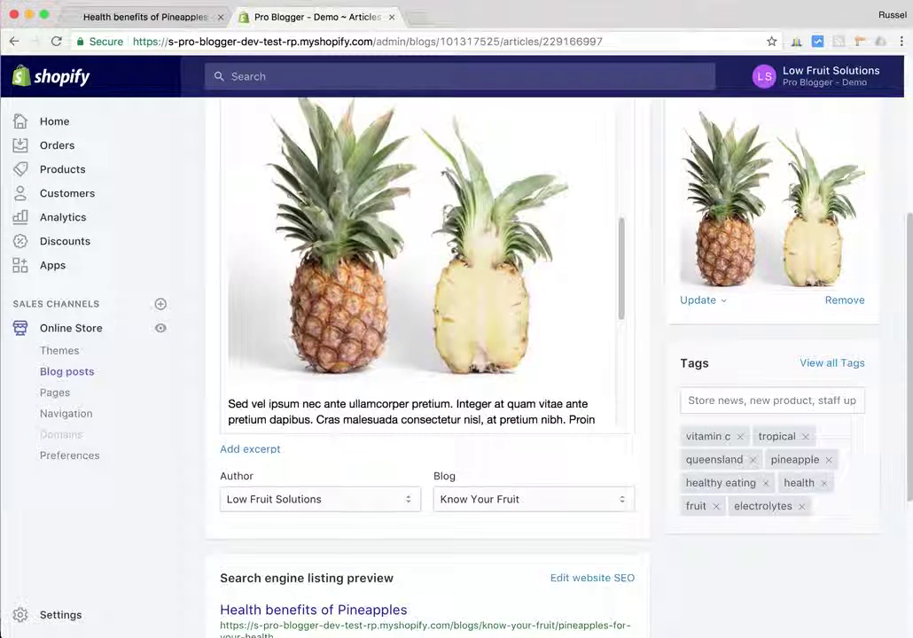
click(695, 399)
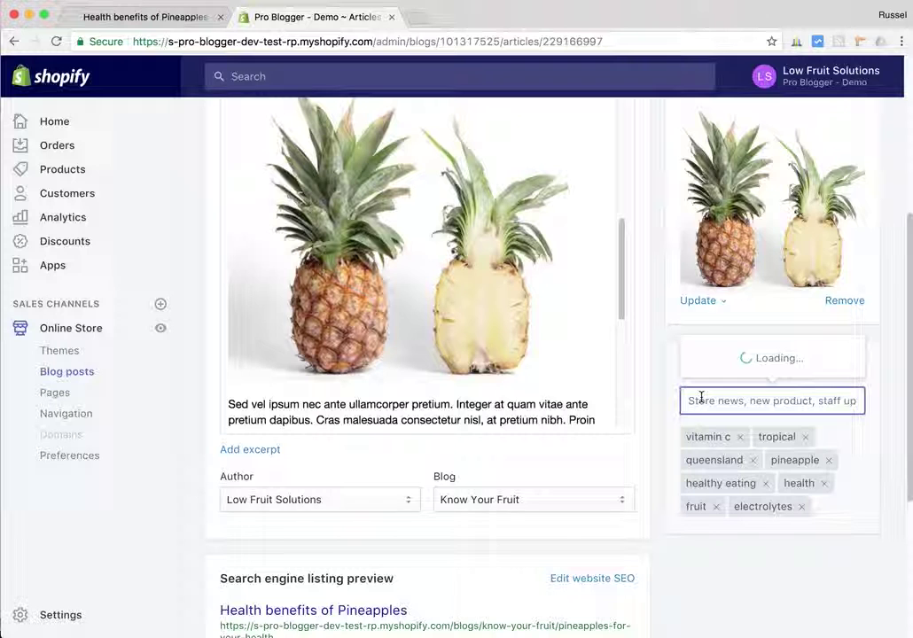
click(675, 398)
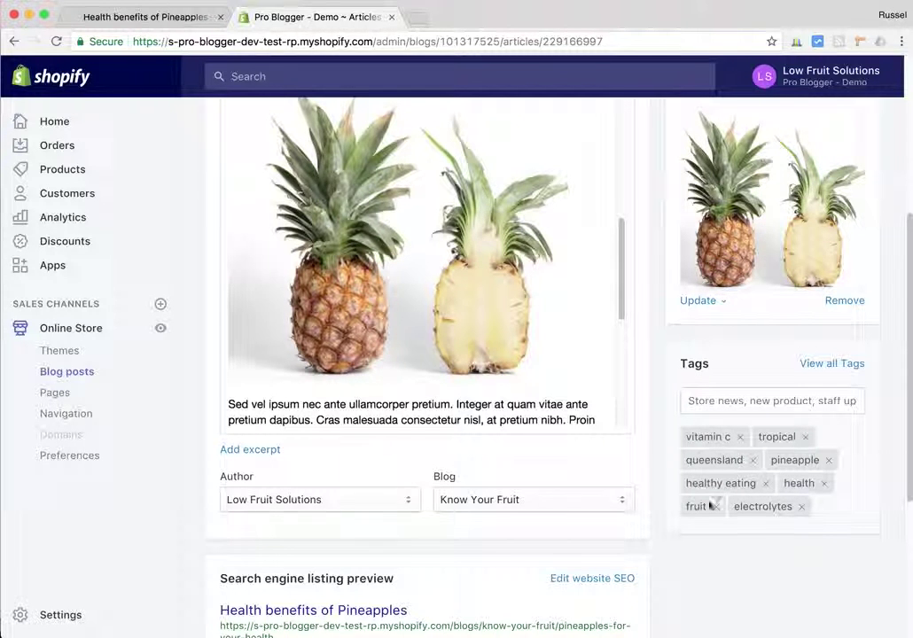
Show the post's website SEO fields and examine the page title, meta description, URL handle and comments section
scroll(567, 478, down, 3)
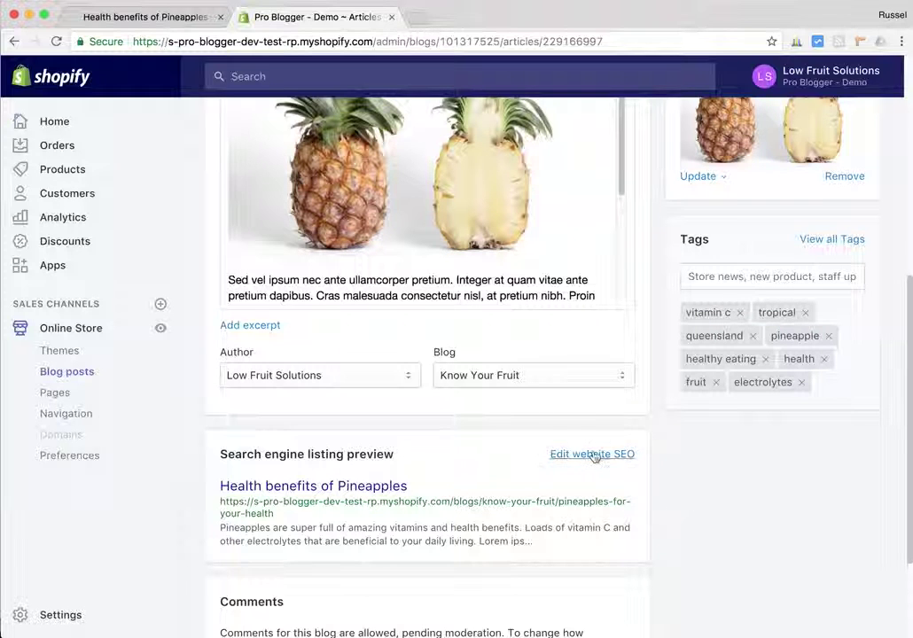
click(595, 455)
scroll(625, 477, down, 3)
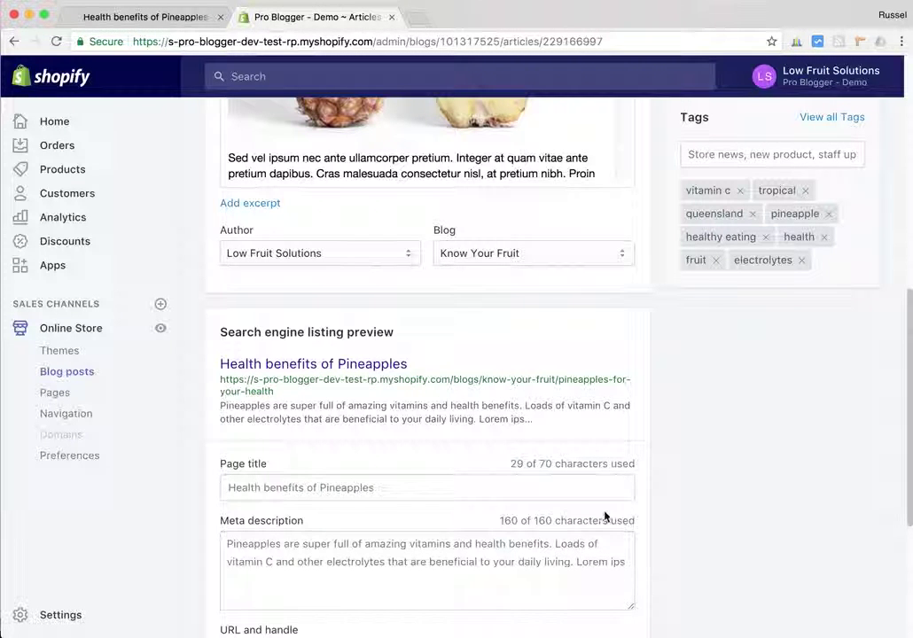
scroll(654, 489, down, 2)
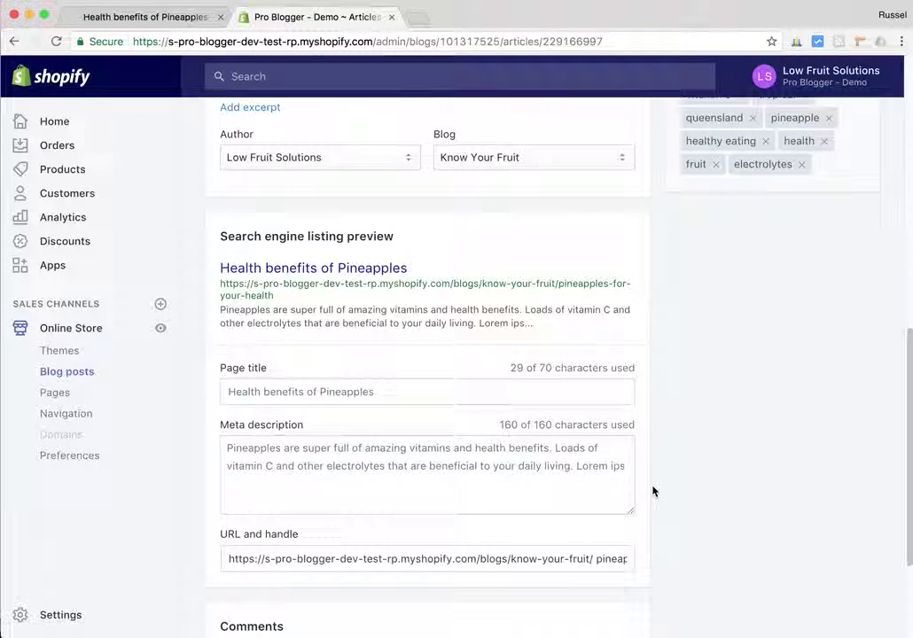
scroll(653, 491, down, 1)
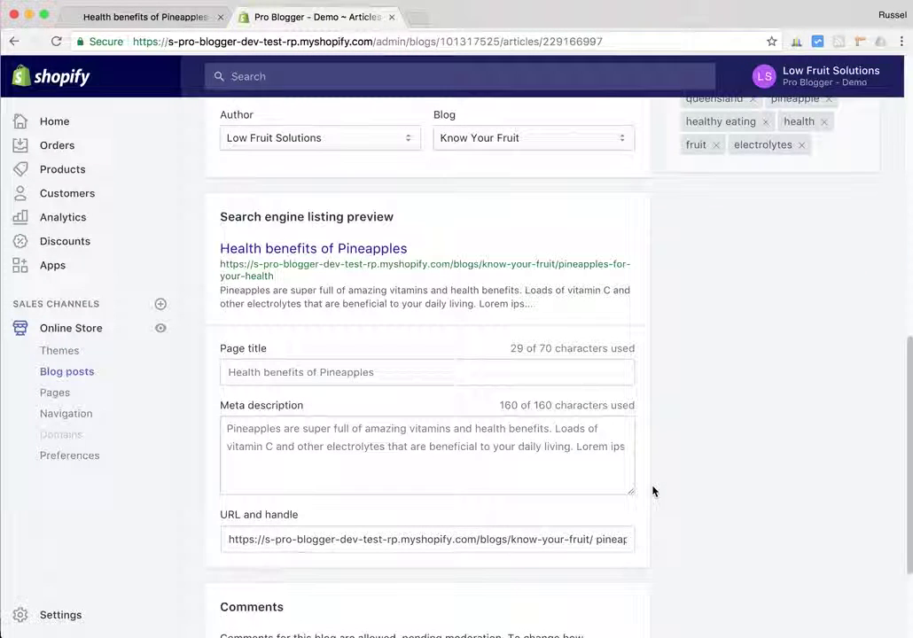
click(597, 539)
drag(567, 540, 717, 539)
click(570, 541)
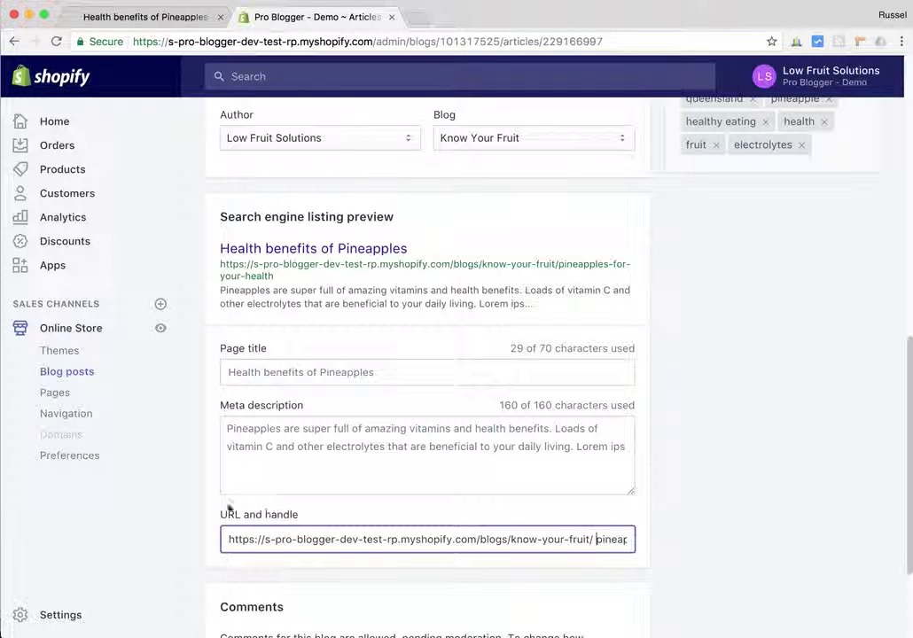
scroll(673, 472, down, 3)
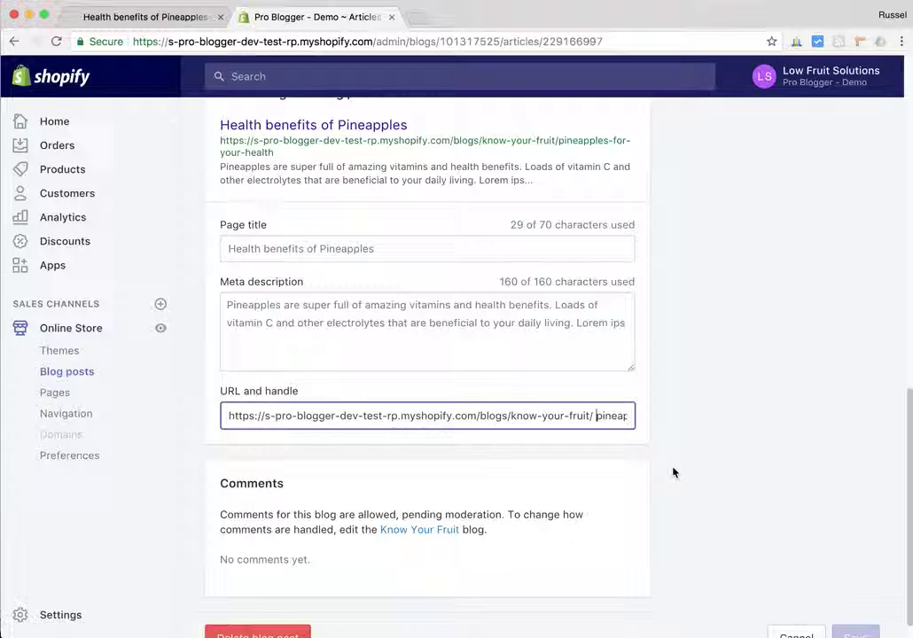
View the post content's HTML source, and return to the start of the content in the rich text editor
scroll(672, 472, up, 10)
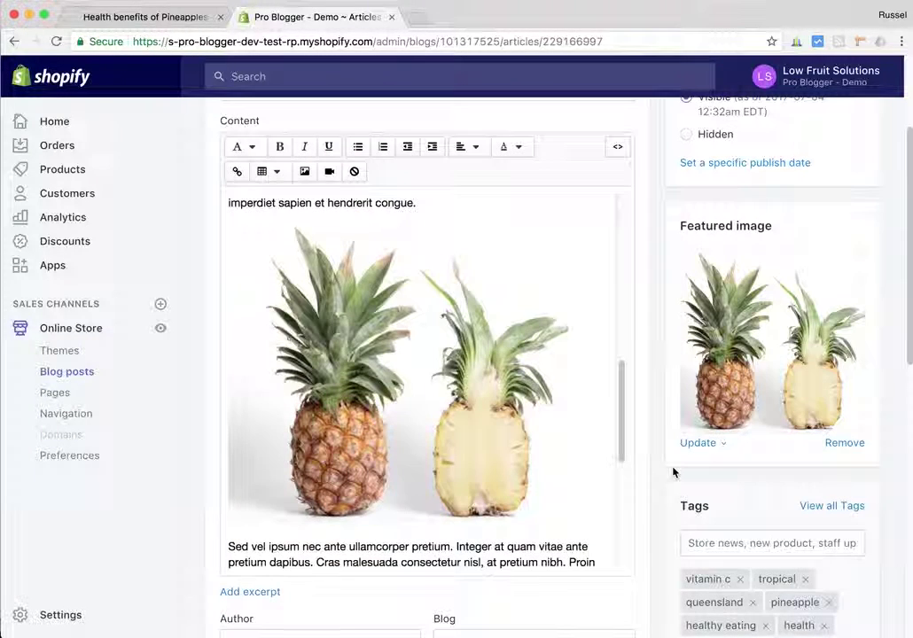
scroll(673, 473, up, 2)
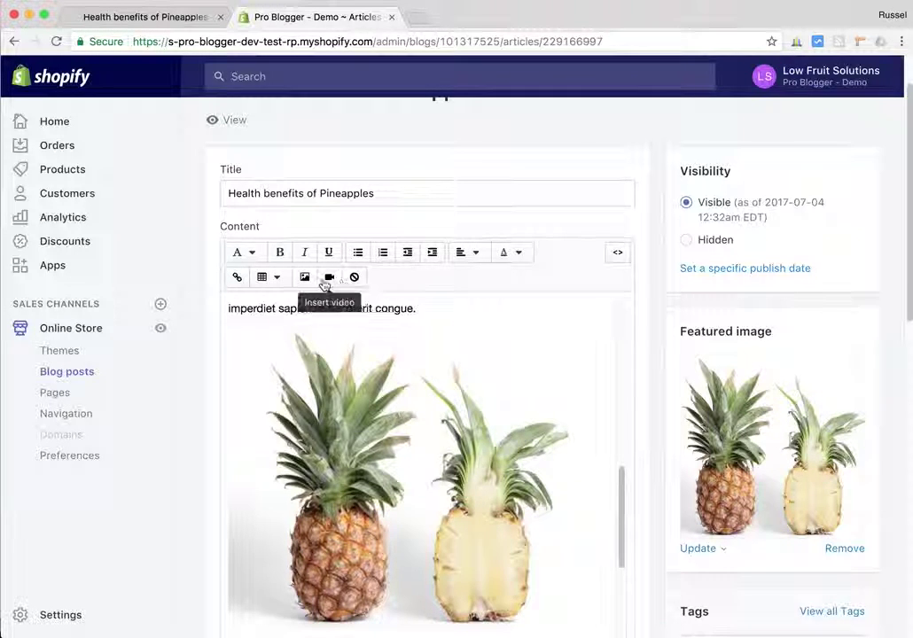
click(619, 256)
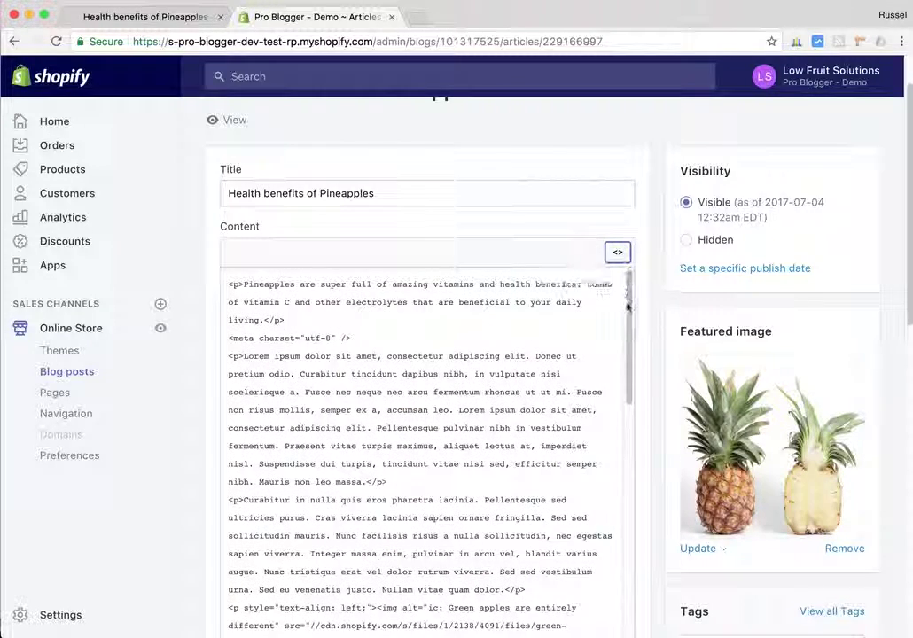
scroll(630, 352, down, 2)
drag(630, 352, 633, 297)
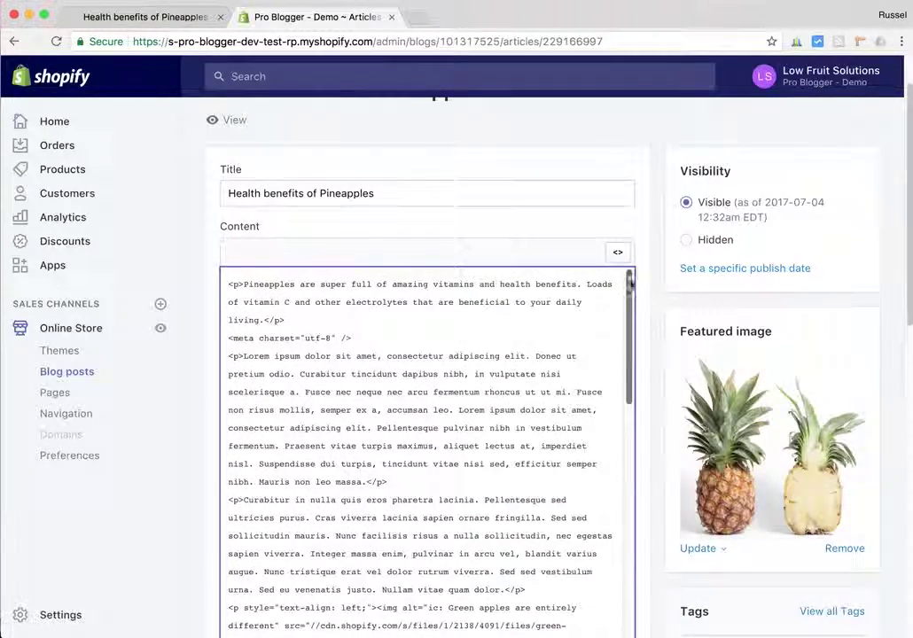
click(618, 251)
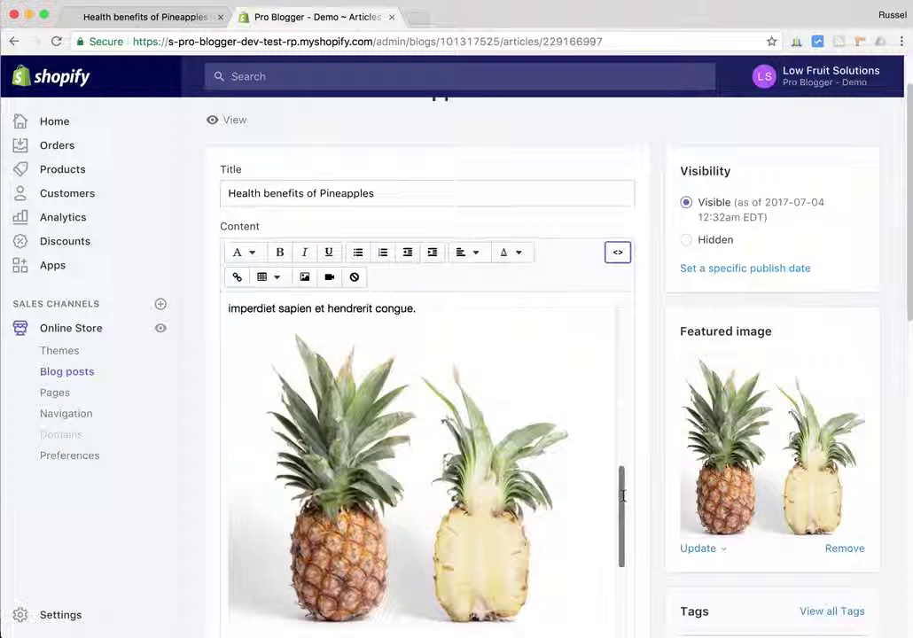
drag(622, 496, 629, 298)
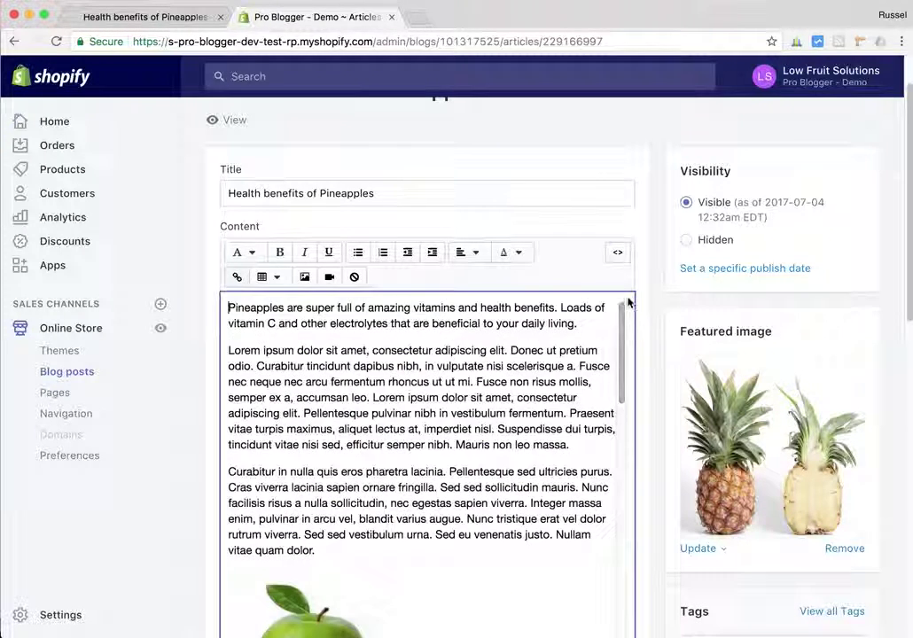
Switch to the storefront article and examine its body text, the green apple image's caption and the Pinterest share option
click(147, 19)
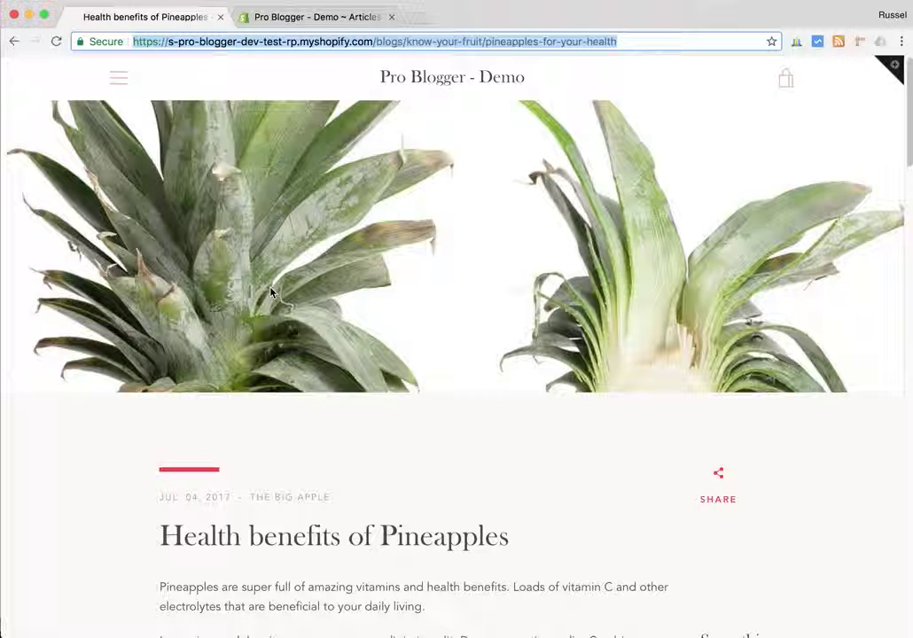
scroll(271, 293, down, 1)
scroll(288, 294, up, 1)
scroll(701, 292, down, 1)
scroll(701, 291, up, 1)
scroll(701, 291, down, 3)
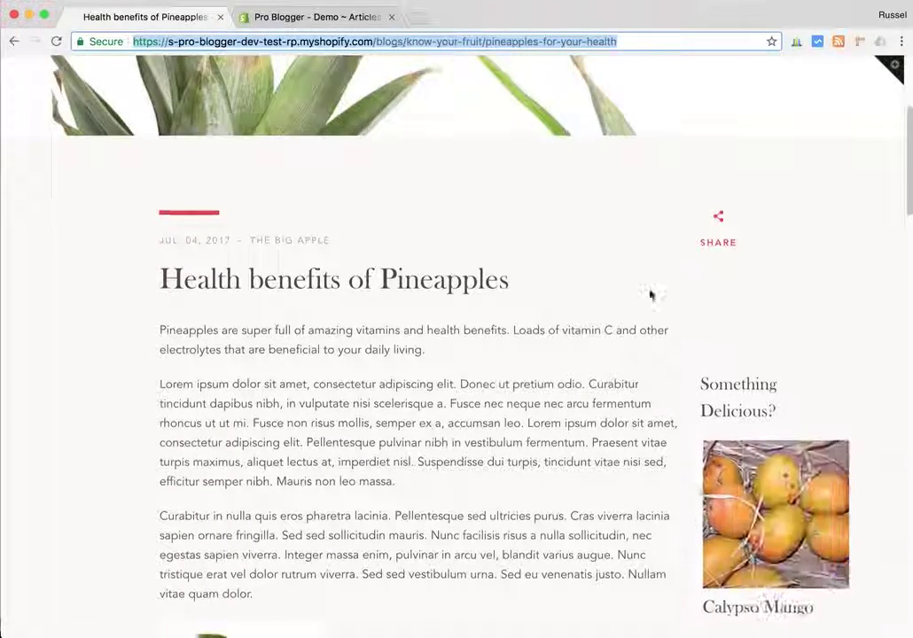
scroll(252, 200, down, 5)
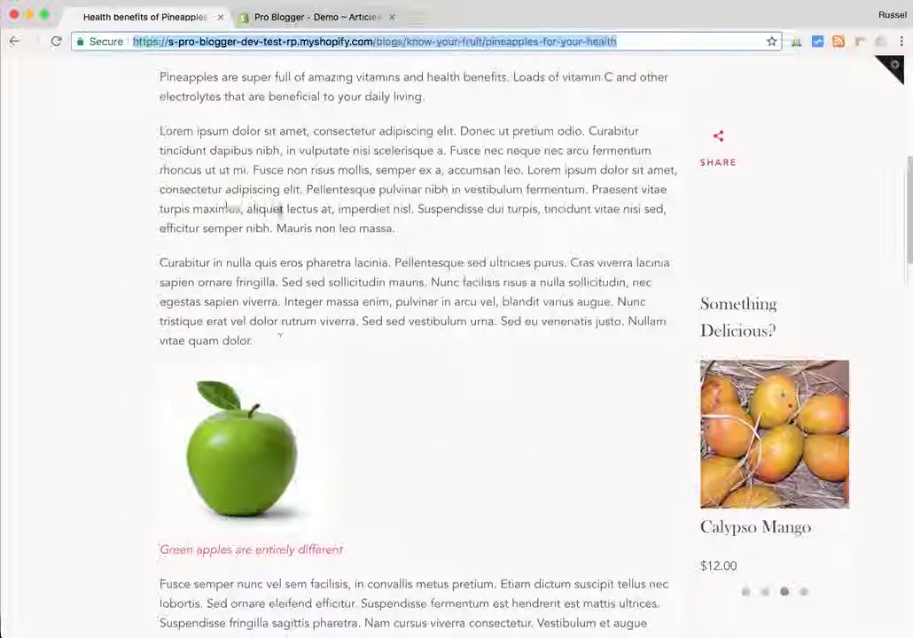
scroll(283, 230, down, 3)
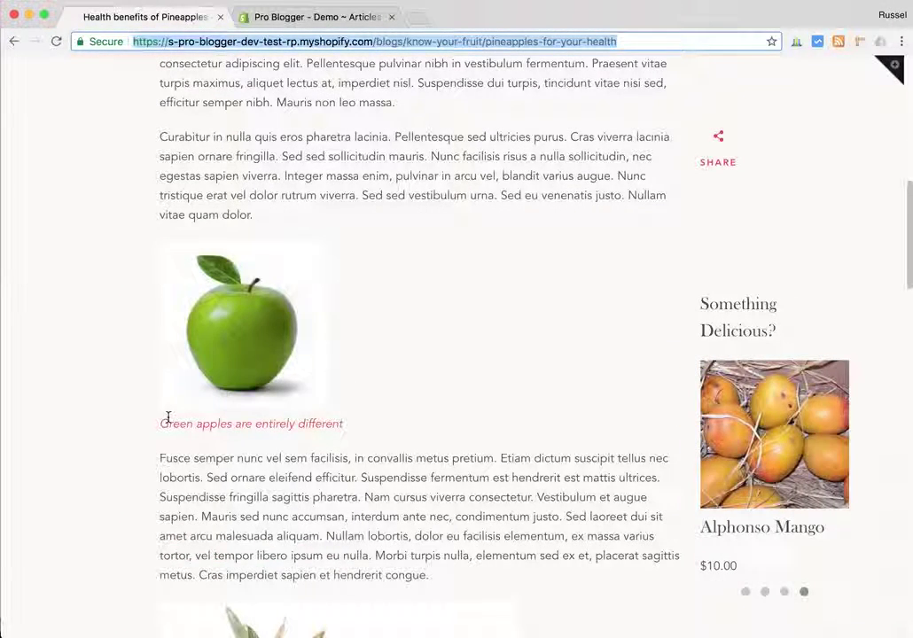
mouse_move(173, 259)
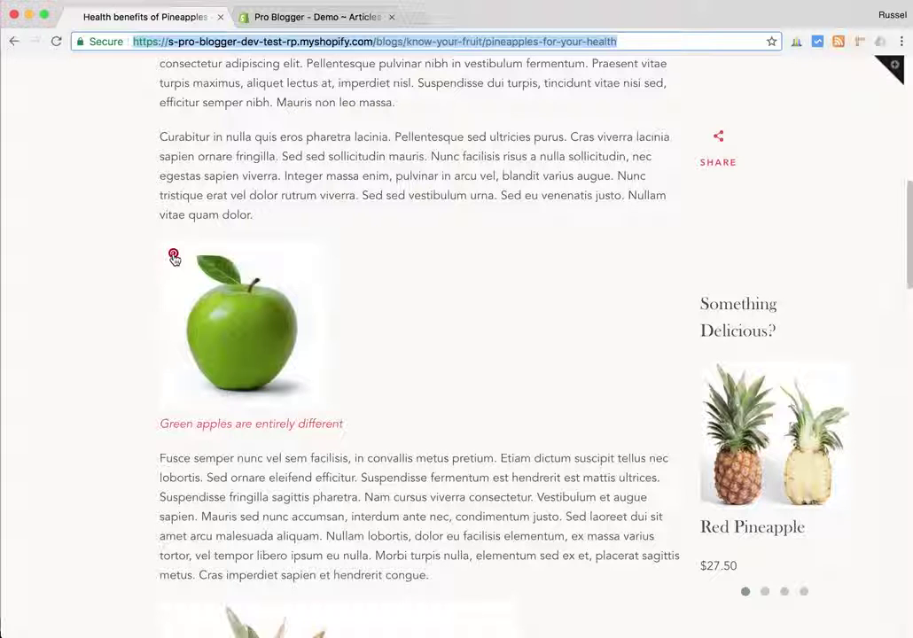
Reveal the article's Share options for social networks and collapse them again
scroll(485, 306, up, 3)
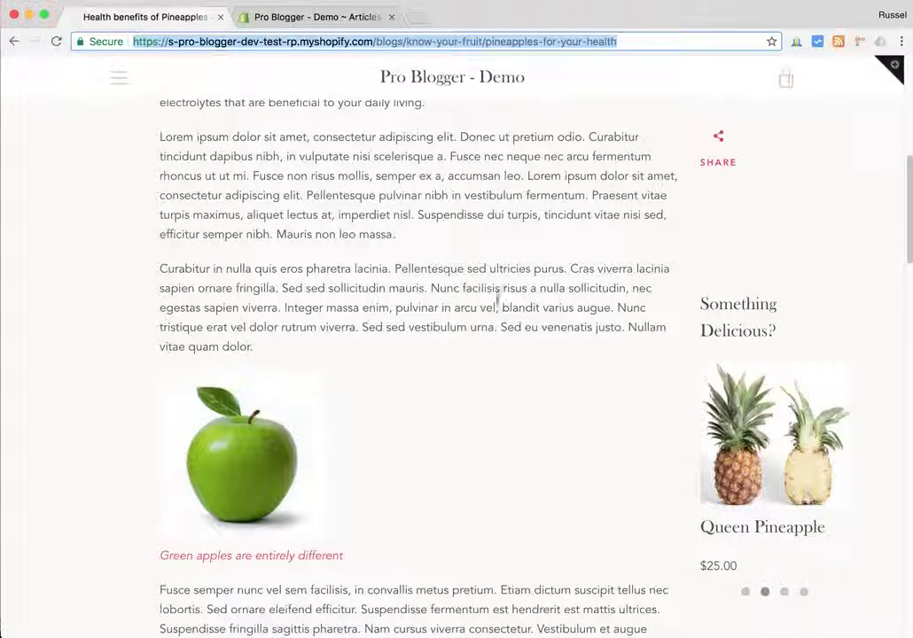
click(718, 140)
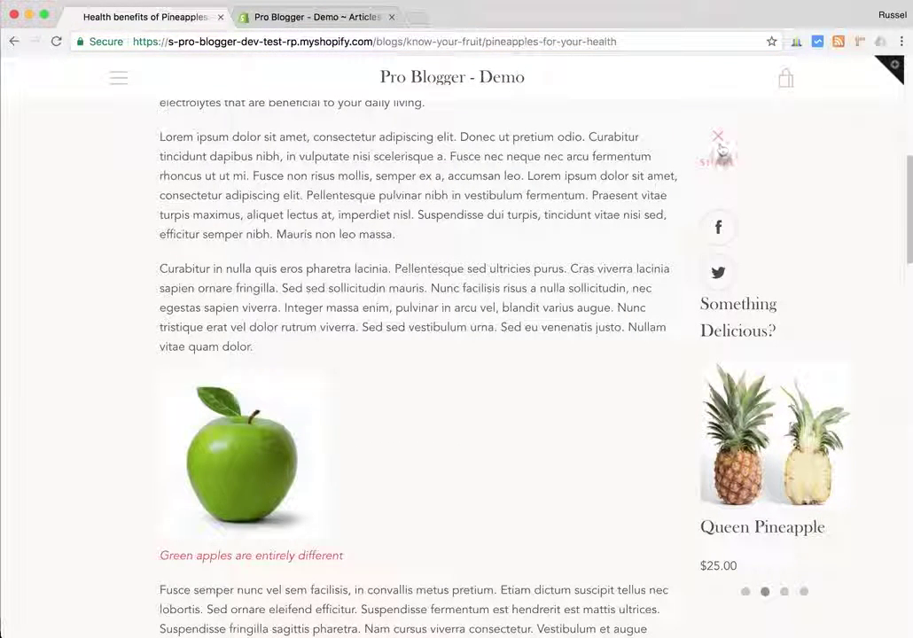
click(718, 140)
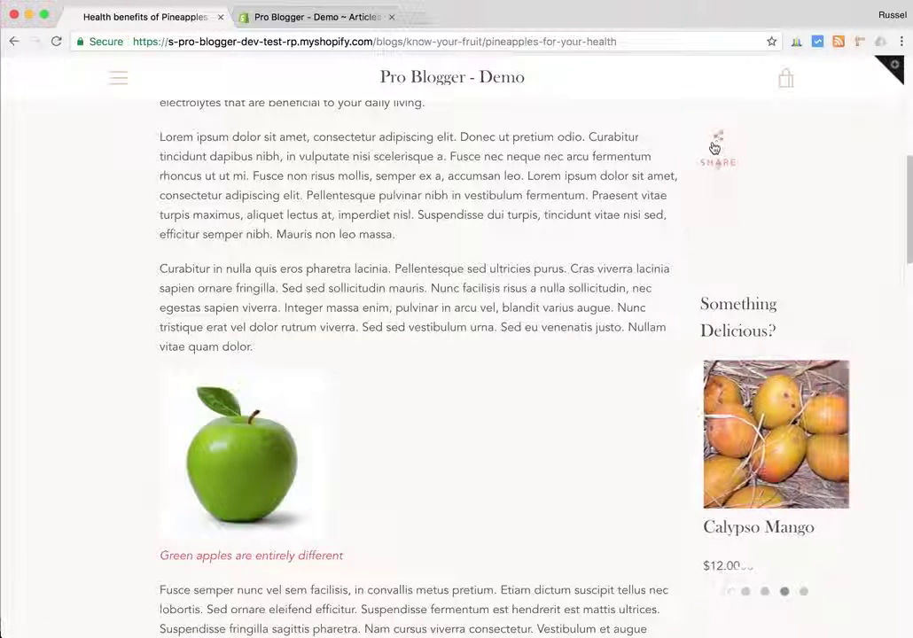
Examine the rest of the article through the pineapple image, the author bio with its social links and the "Like to learn more?" related posts
scroll(525, 263, down, 7)
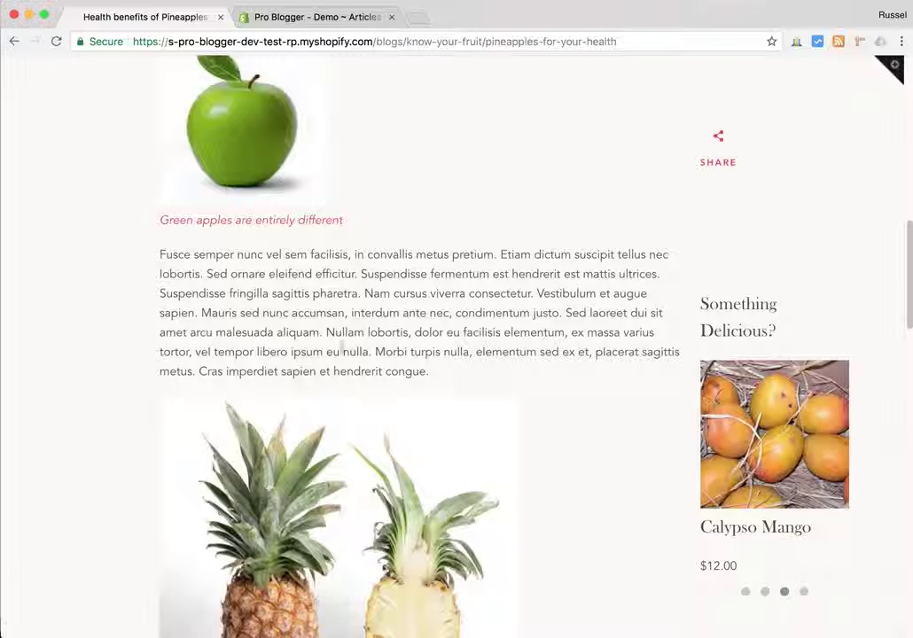
scroll(474, 311, down, 3)
scroll(479, 333, down, 12)
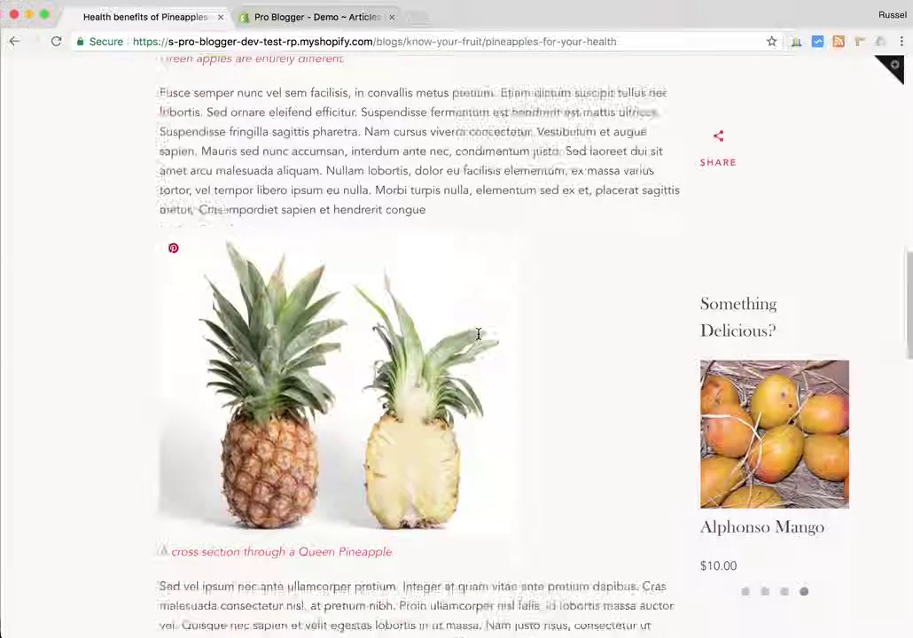
scroll(478, 333, down, 2)
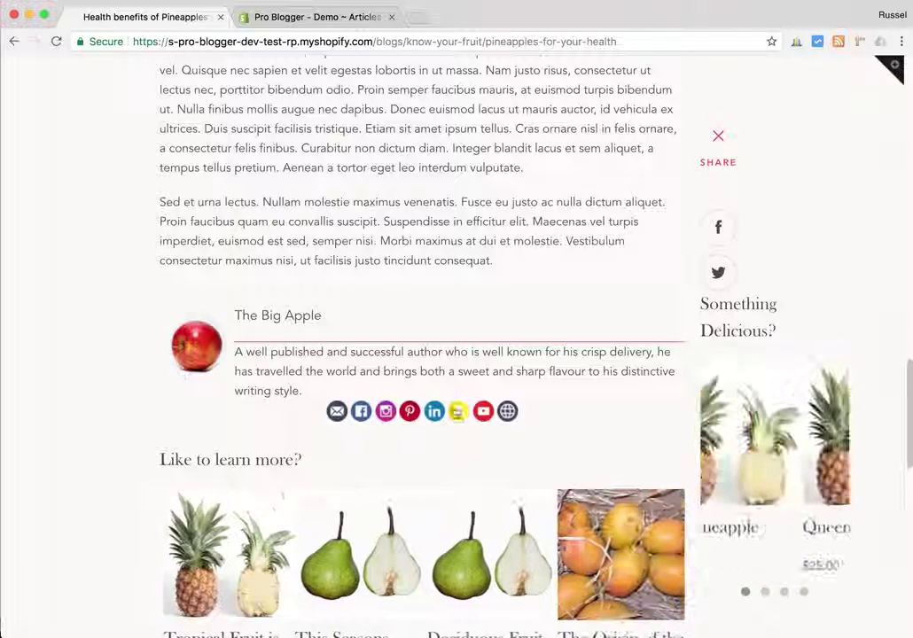
scroll(586, 373, down, 4)
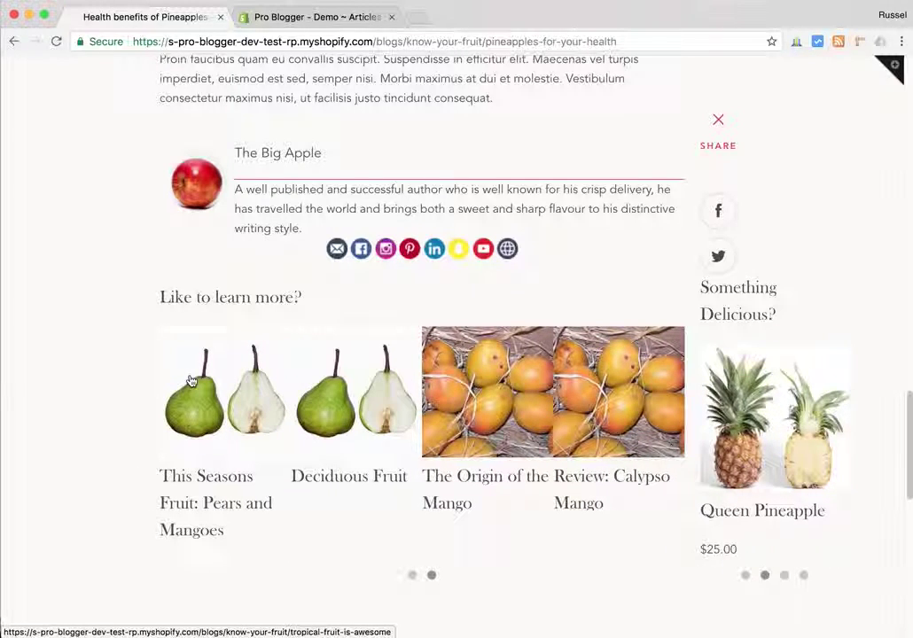
scroll(190, 381, down, 5)
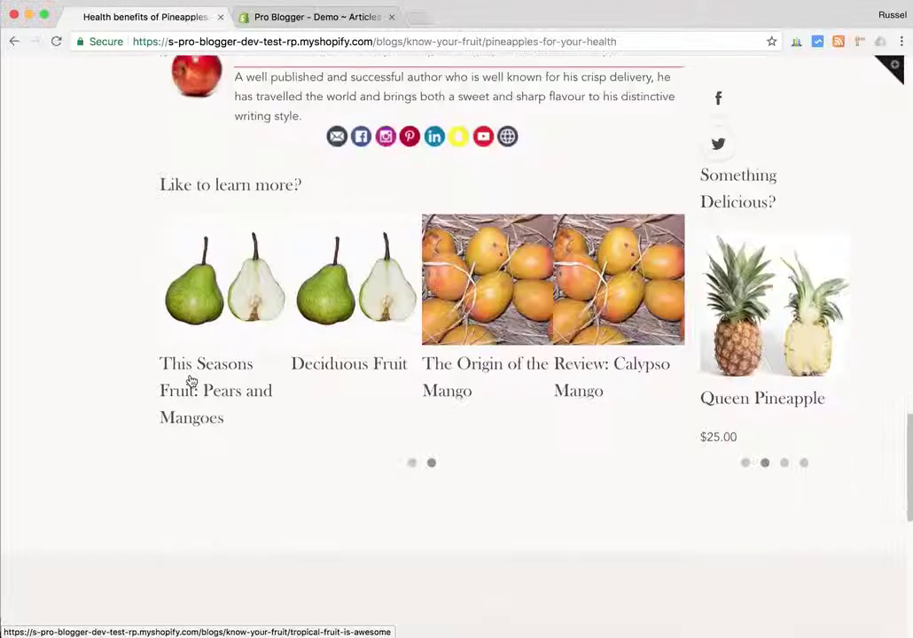
scroll(190, 381, up, 5)
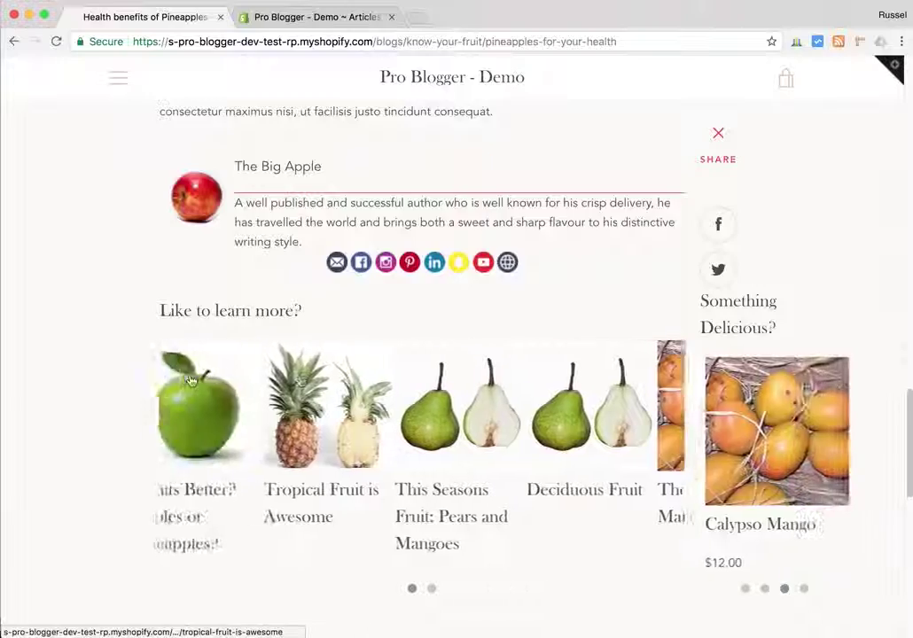
Return to the article's title and introduction, and review the captions of the green apple and Queen Pineapple images
scroll(189, 381, up, 10)
scroll(190, 381, up, 5)
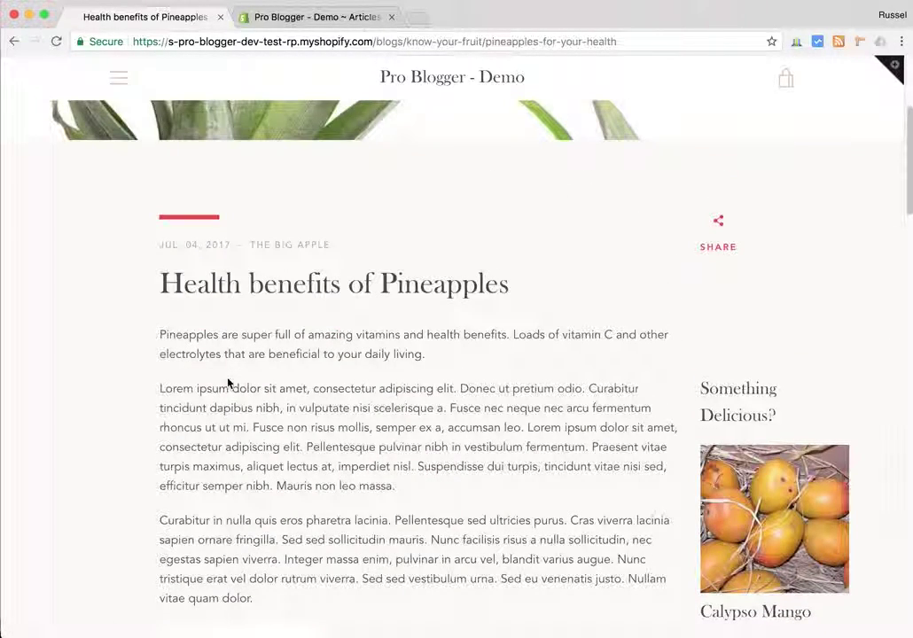
scroll(234, 361, down, 1)
scroll(234, 361, down, 7)
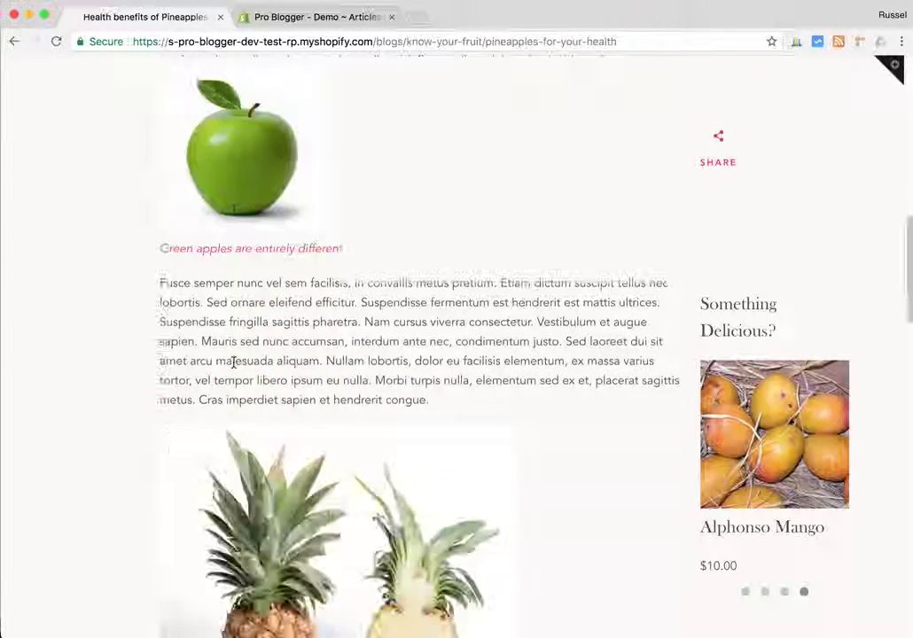
scroll(234, 361, down, 1)
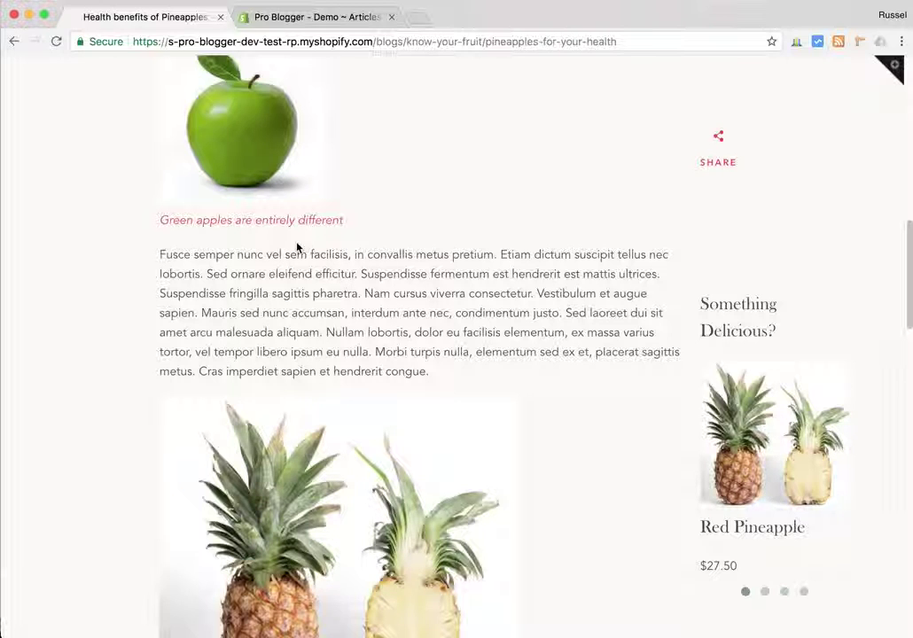
scroll(376, 295, down, 4)
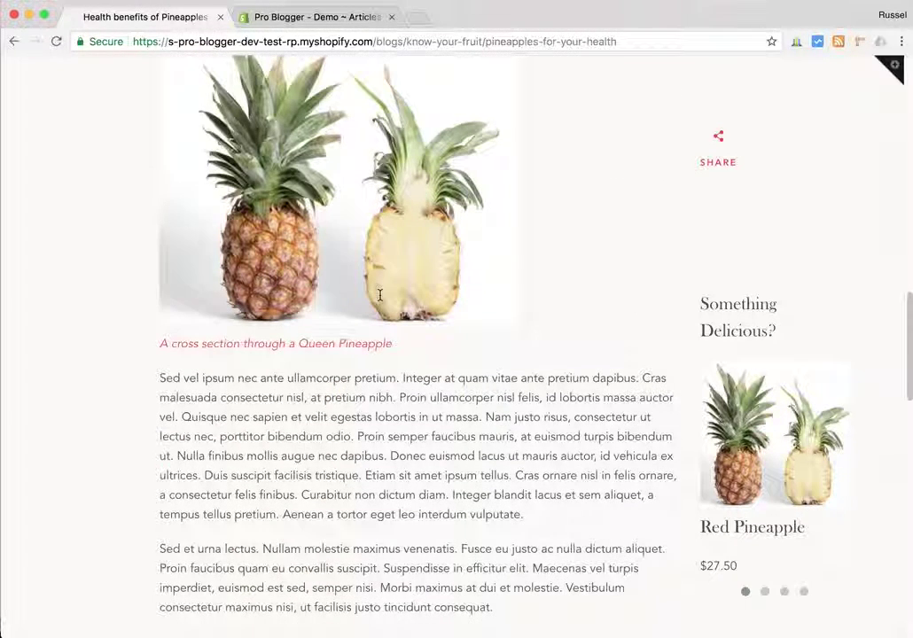